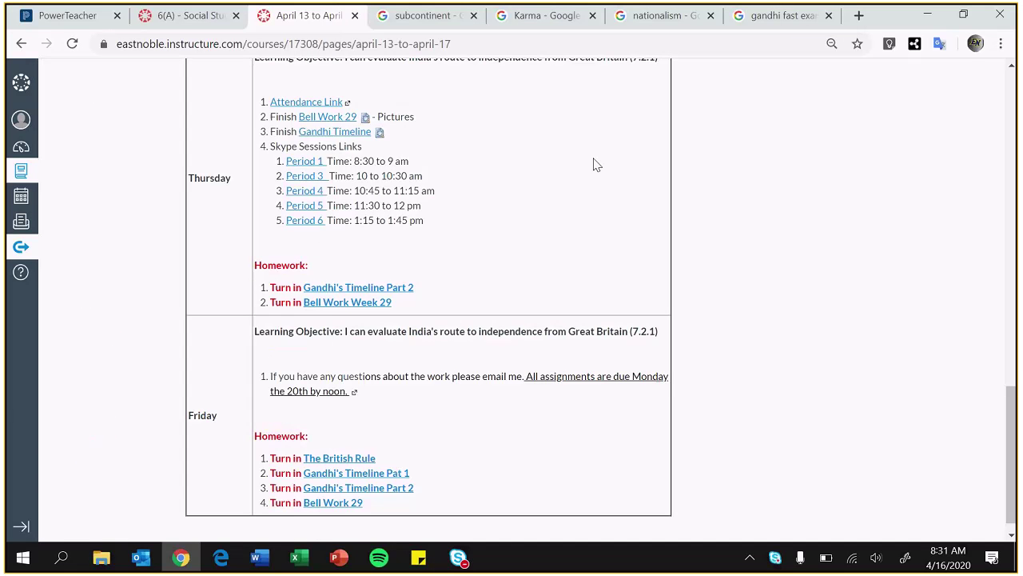
Leave the Canvas course page and show Google Images results for 'subcontinent'.
scroll(480, 196, "up", 1)
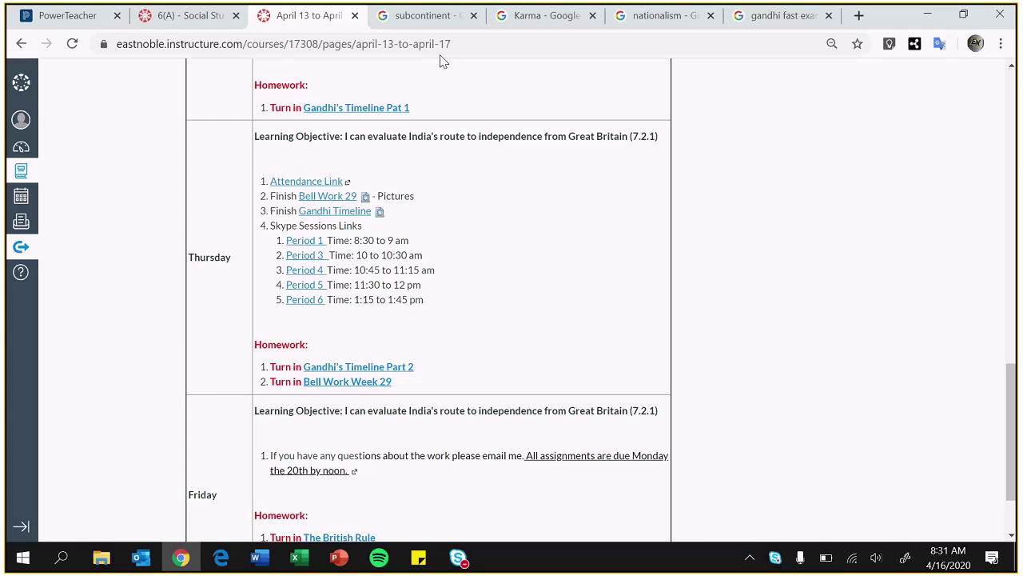
left_click(424, 15)
left_click(202, 130)
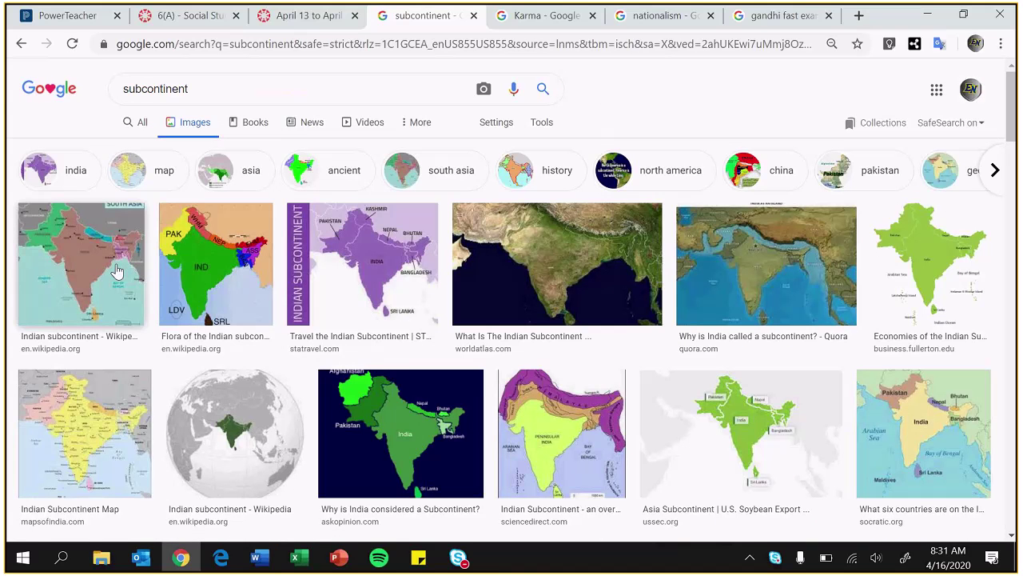
Show Google Images results for the Karma and nationalism searches.
key("ctrl+Tab")
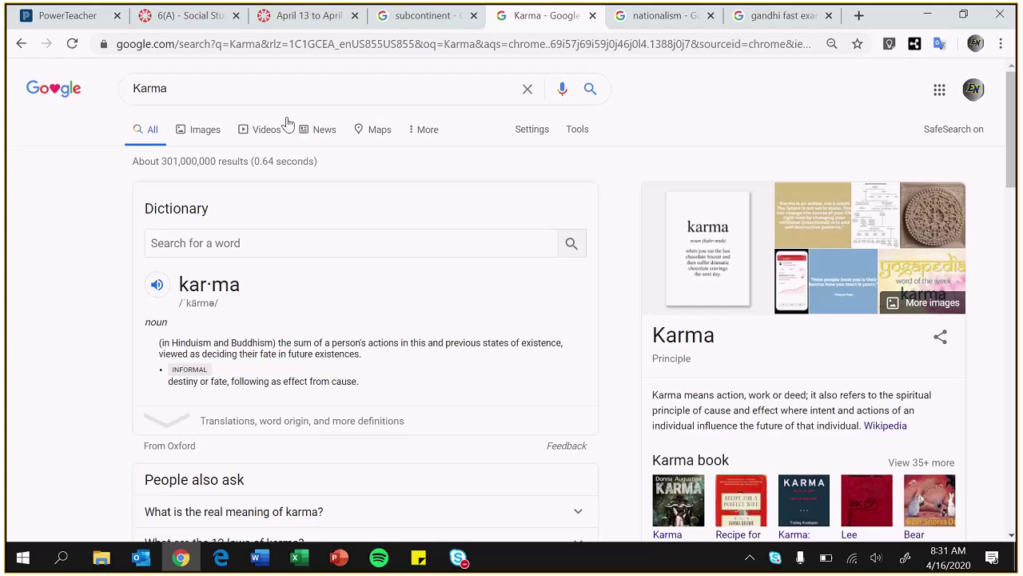
left_click(200, 129)
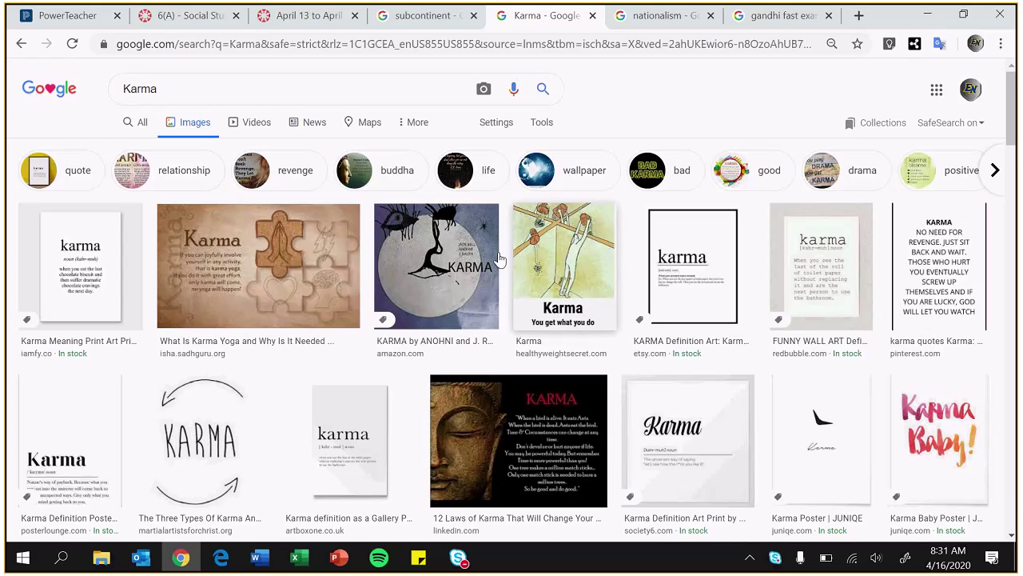
scroll(304, 311, "down", 1)
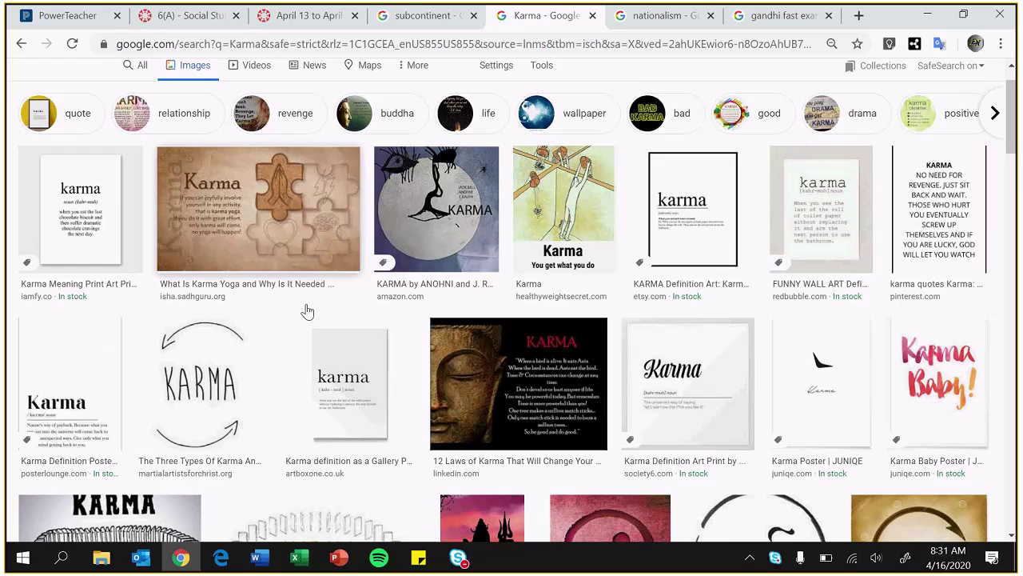
scroll(308, 311, "down", 3)
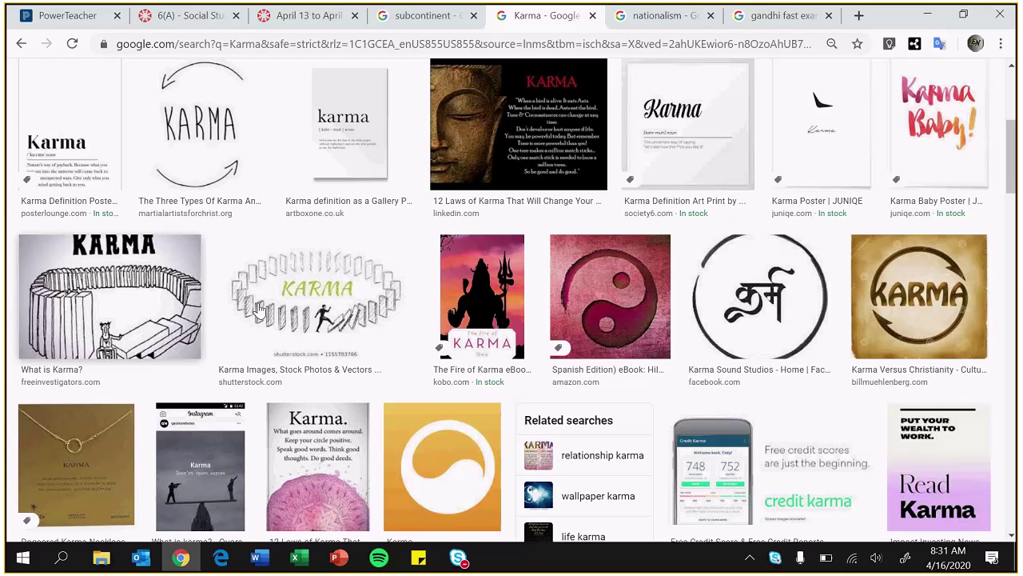
left_click(632, 24)
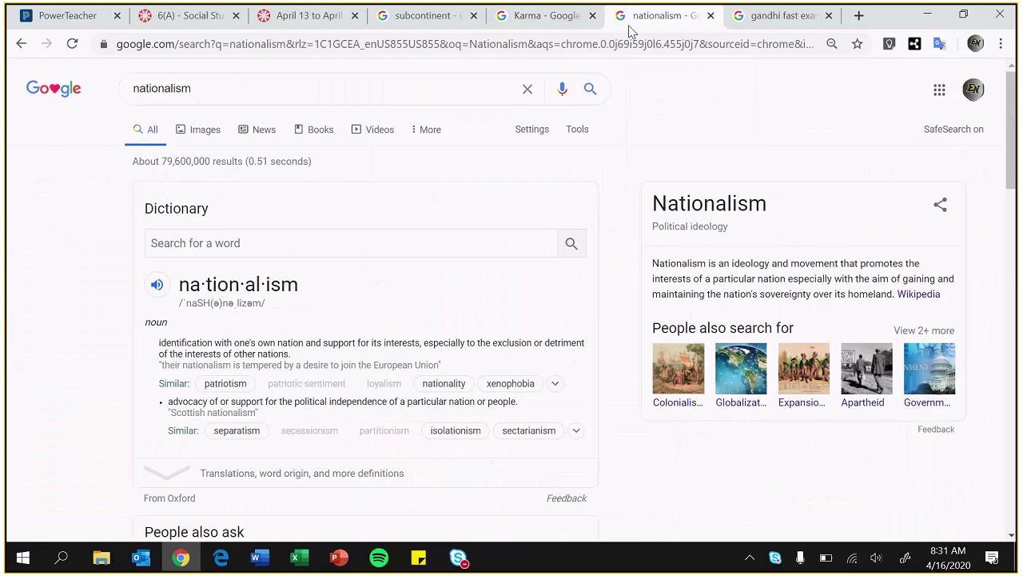
left_click(203, 130)
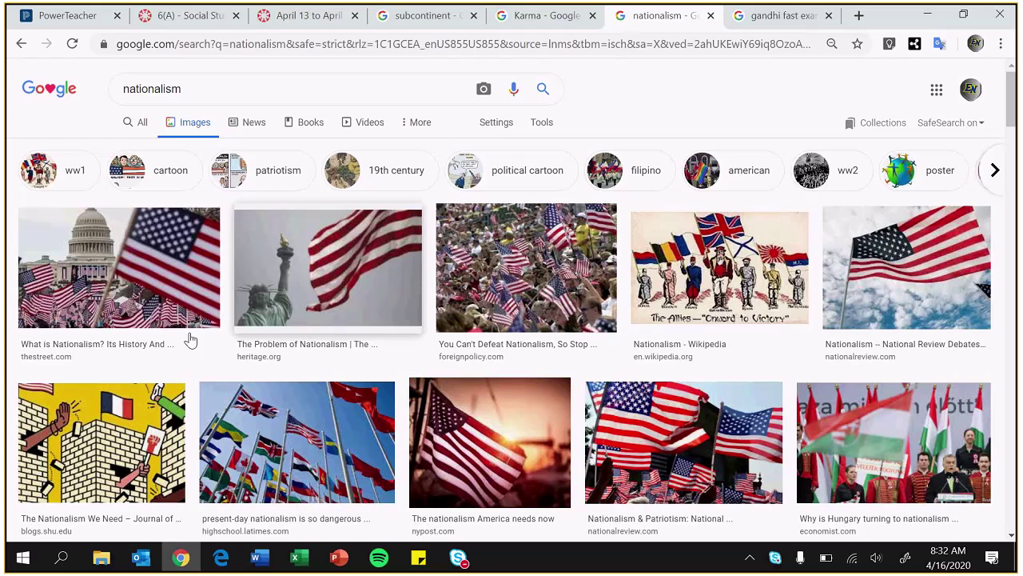
Shorten the Gandhi image search from 'gandhi fast examples' to 'gandhi fast'.
left_click(762, 24)
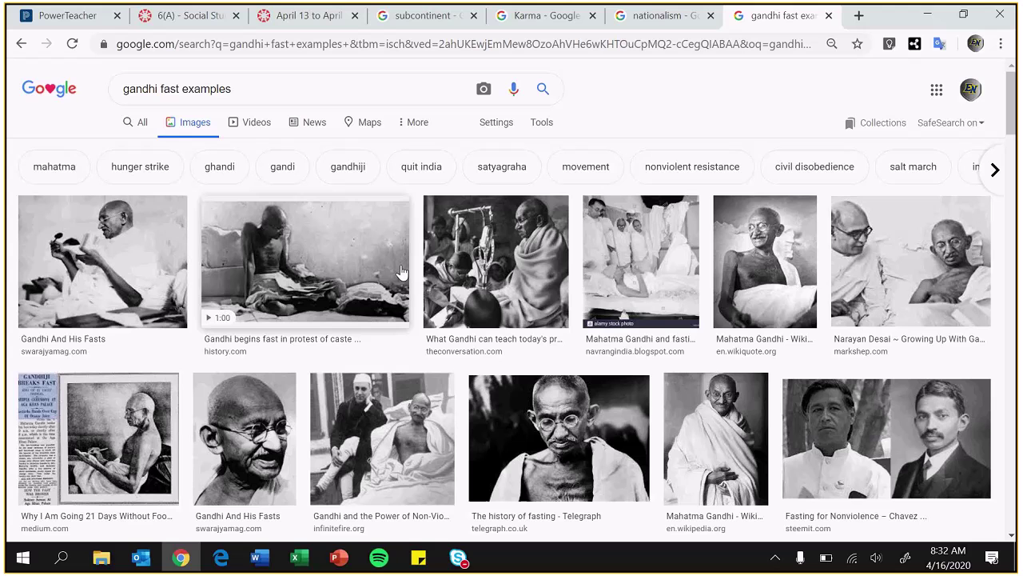
left_click_drag(183, 88, 283, 88)
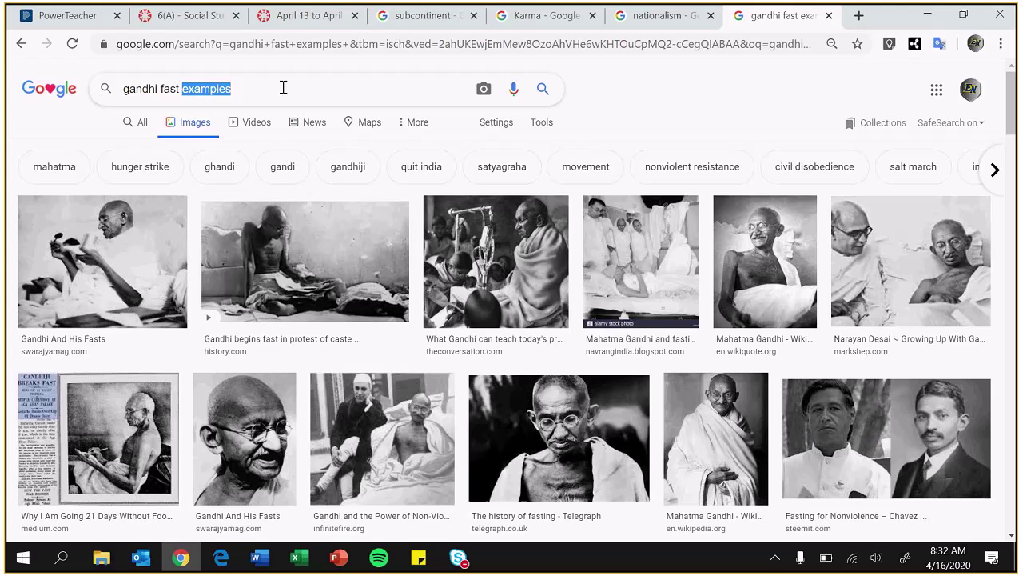
key("BackSpace")
key("BackSpace")
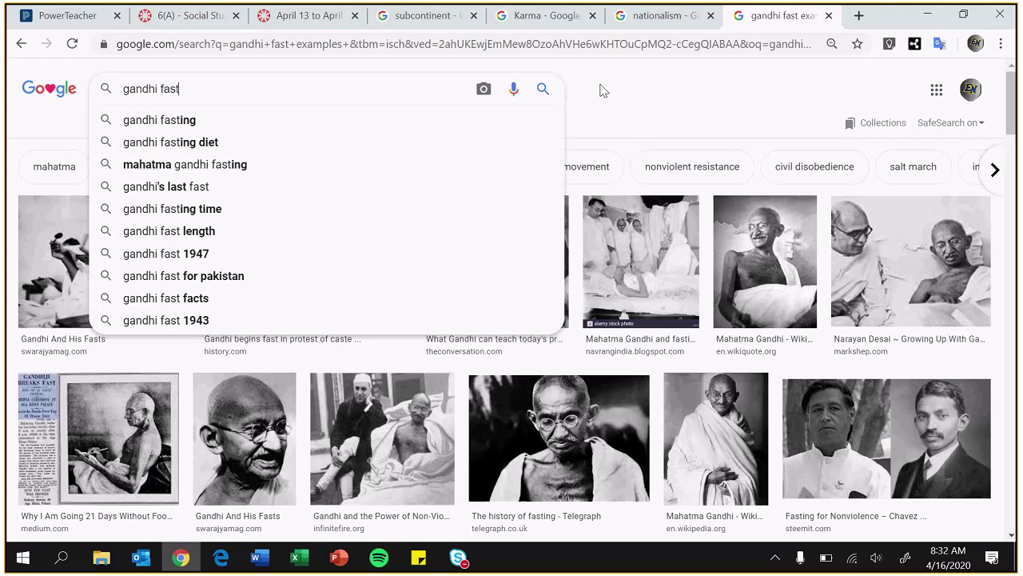
left_click(603, 90)
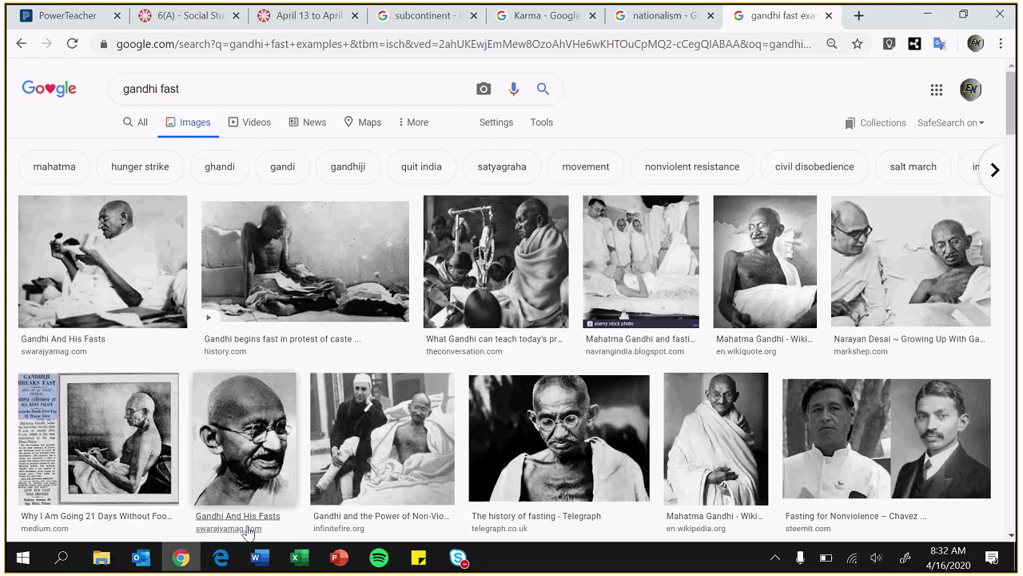
left_click(260, 558)
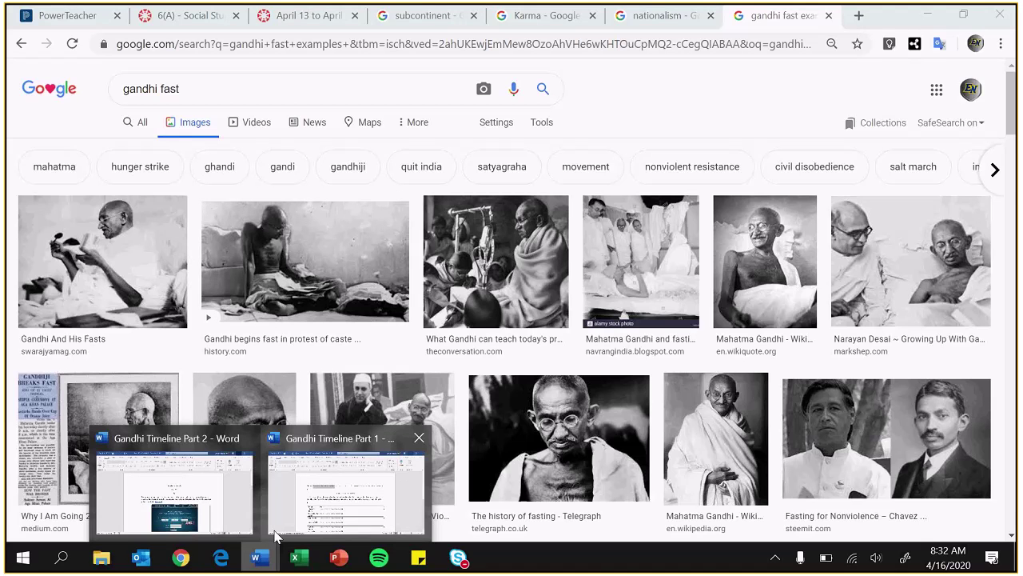
Check the October 2, 1869 event in the Part 1 table, then switch to the Part 2 document.
left_click(275, 534)
scroll(381, 304, "down", 2)
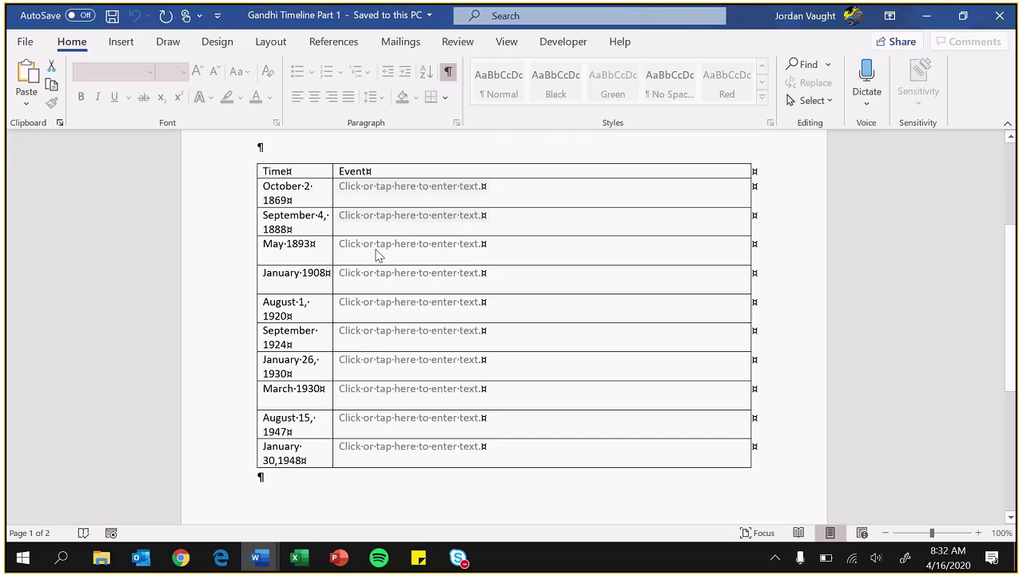
left_click(382, 199)
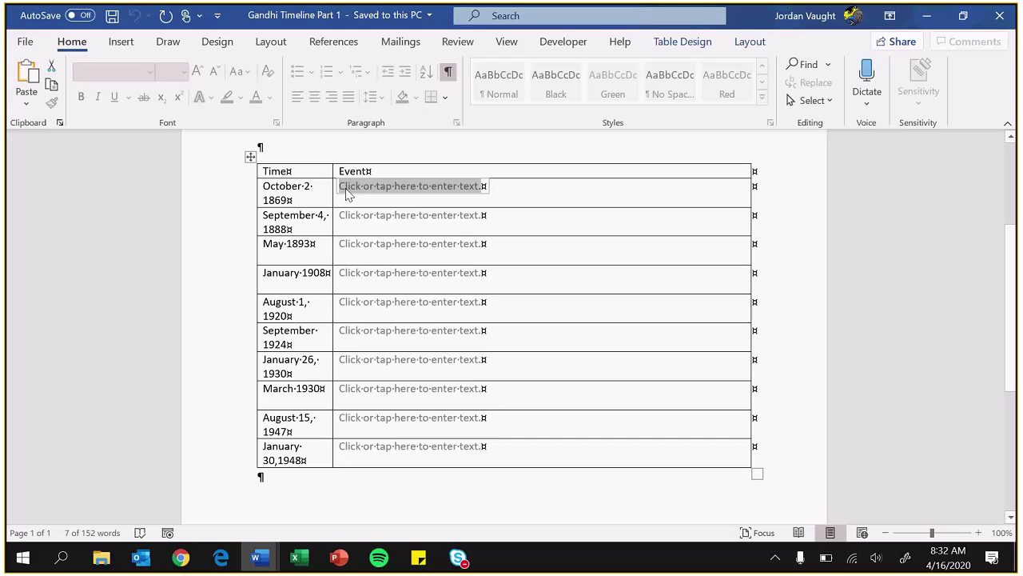
mouse_move(259, 557)
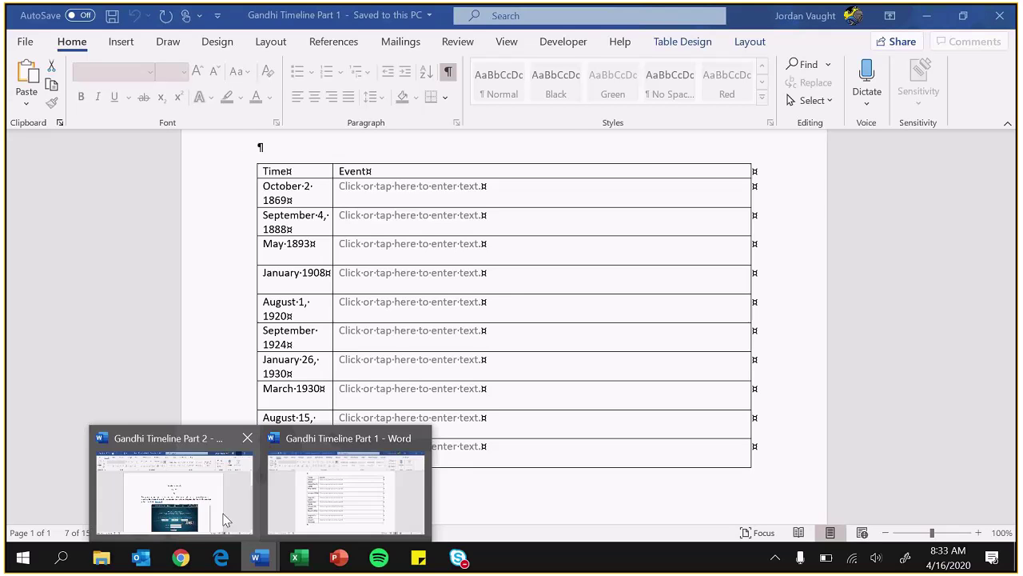
left_click(204, 487)
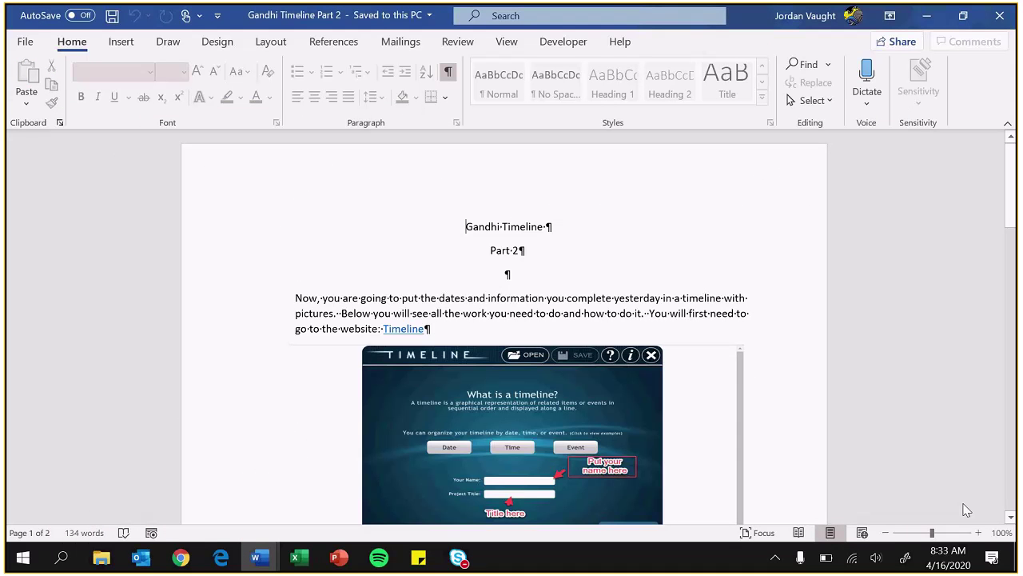
Zoom Part 2 to 130% and read through its rubric and Save Final PDF instructions.
left_click(979, 532)
left_click(980, 533)
left_click(980, 532)
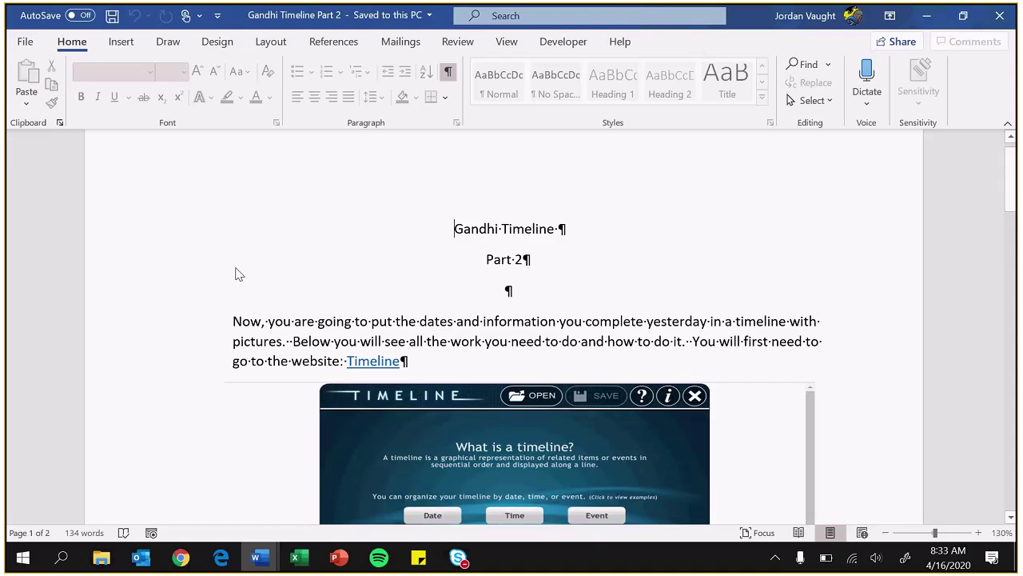
scroll(392, 293, "down", 7)
scroll(543, 266, "up", 1)
scroll(542, 267, "up", 1)
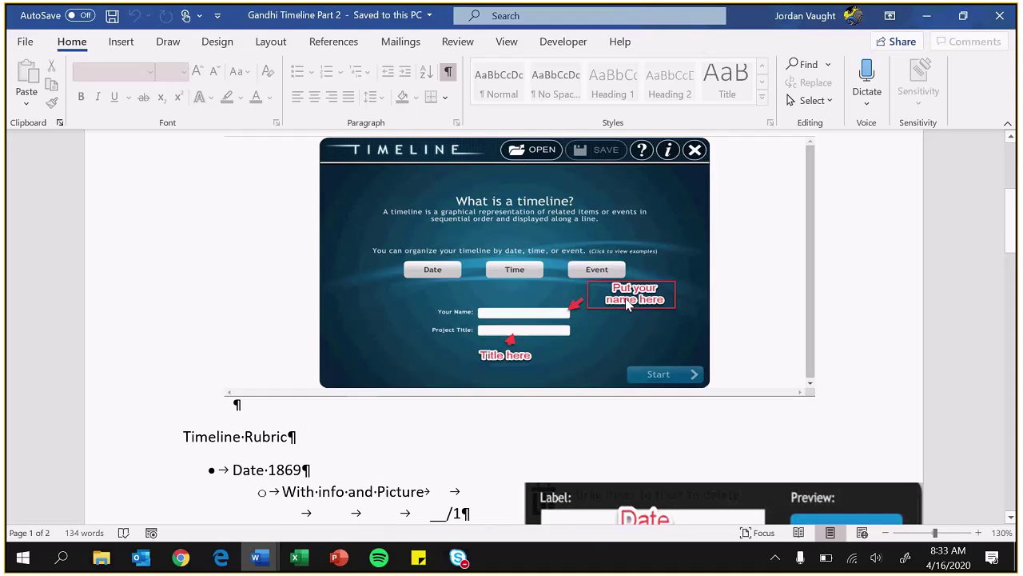
scroll(481, 354, "down", 2)
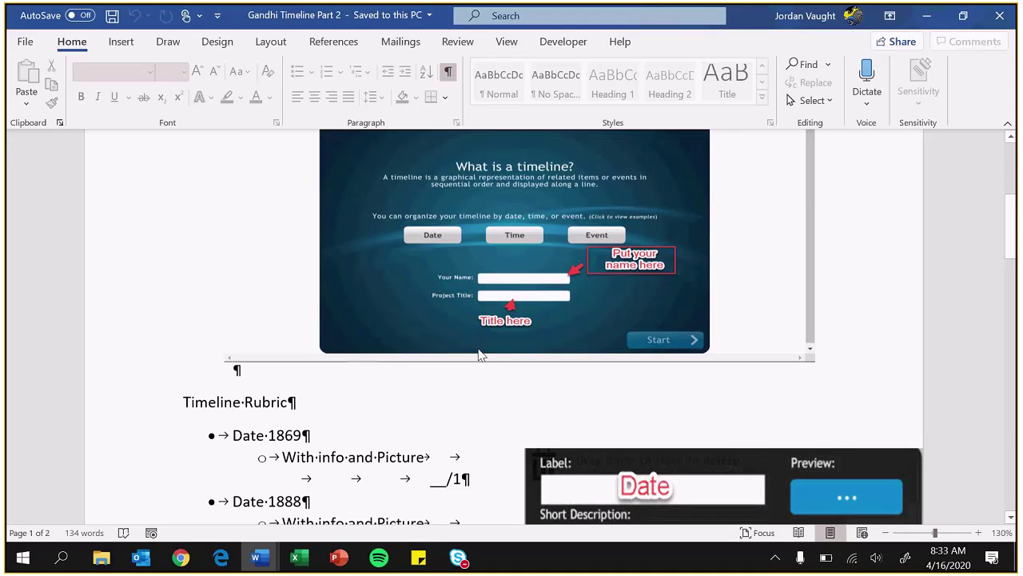
scroll(531, 292, "down", 2)
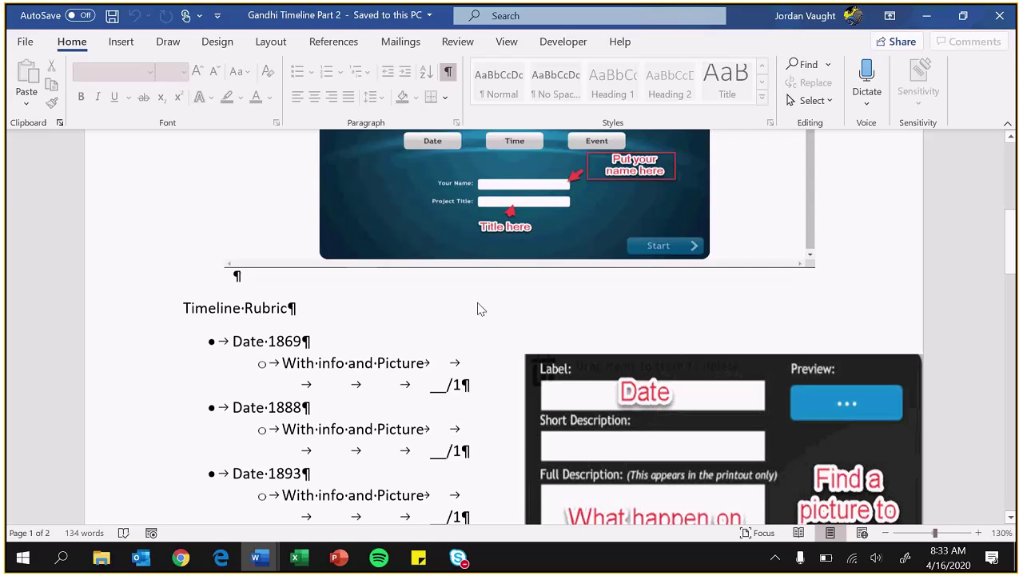
scroll(337, 285, "down", 1)
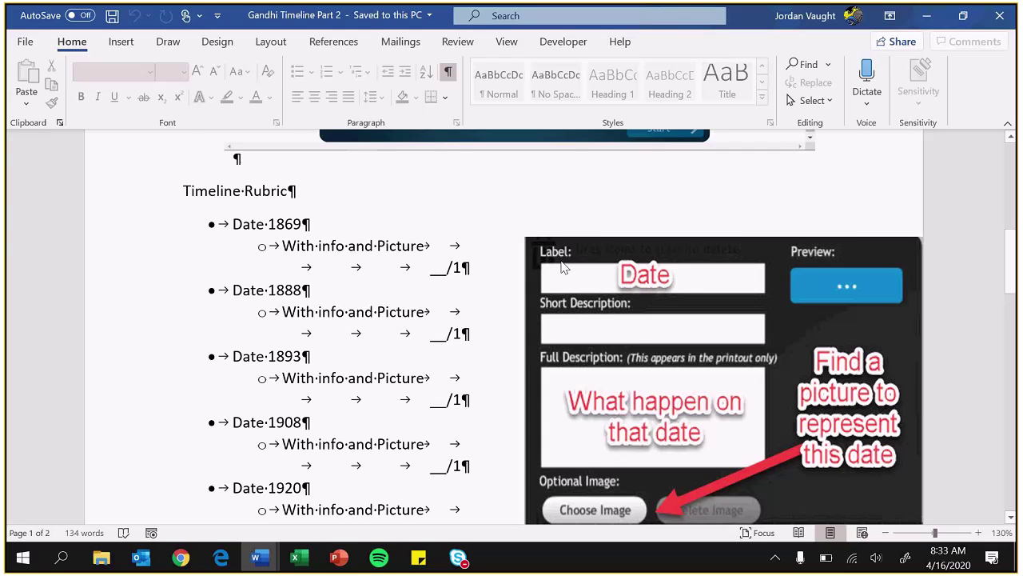
scroll(564, 268, "down", 1)
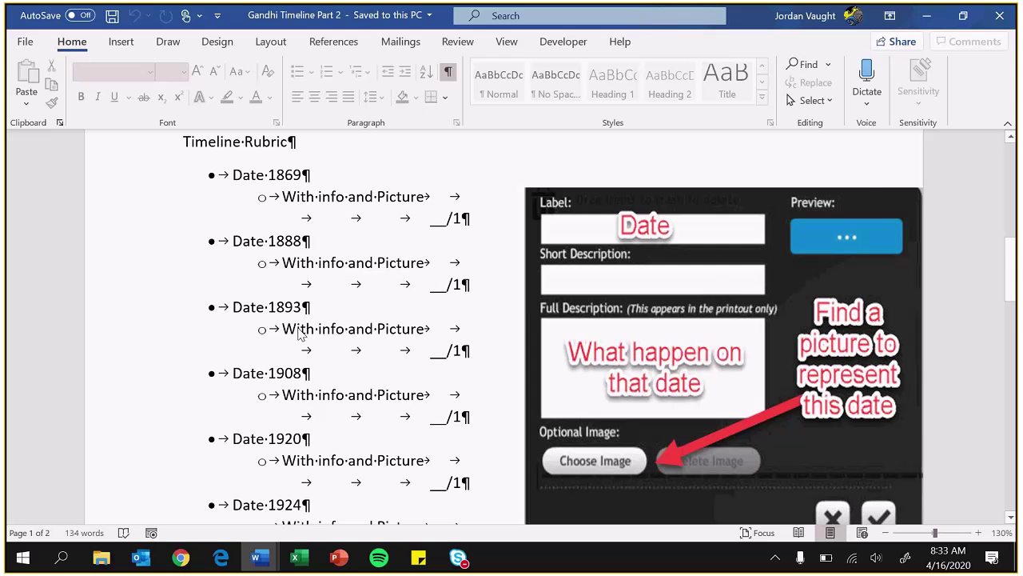
scroll(300, 335, "down", 12)
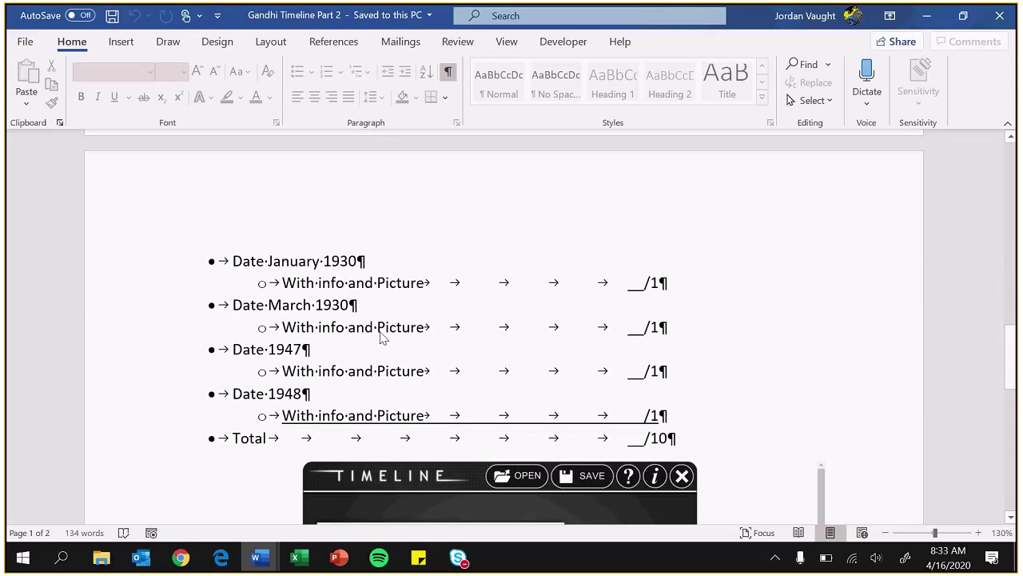
scroll(381, 338, "down", 3)
scroll(621, 324, "down", 3)
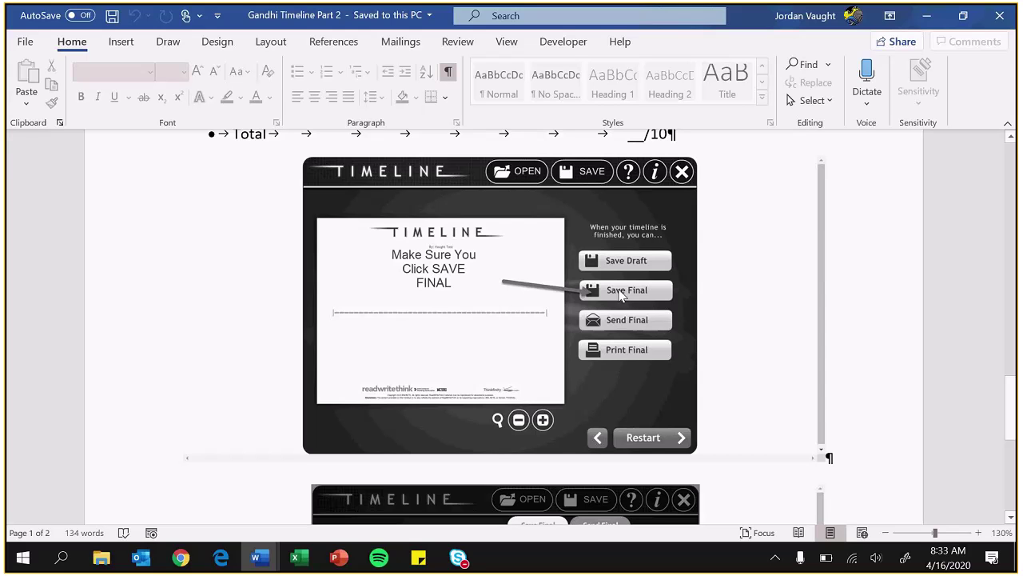
scroll(597, 311, "down", 7)
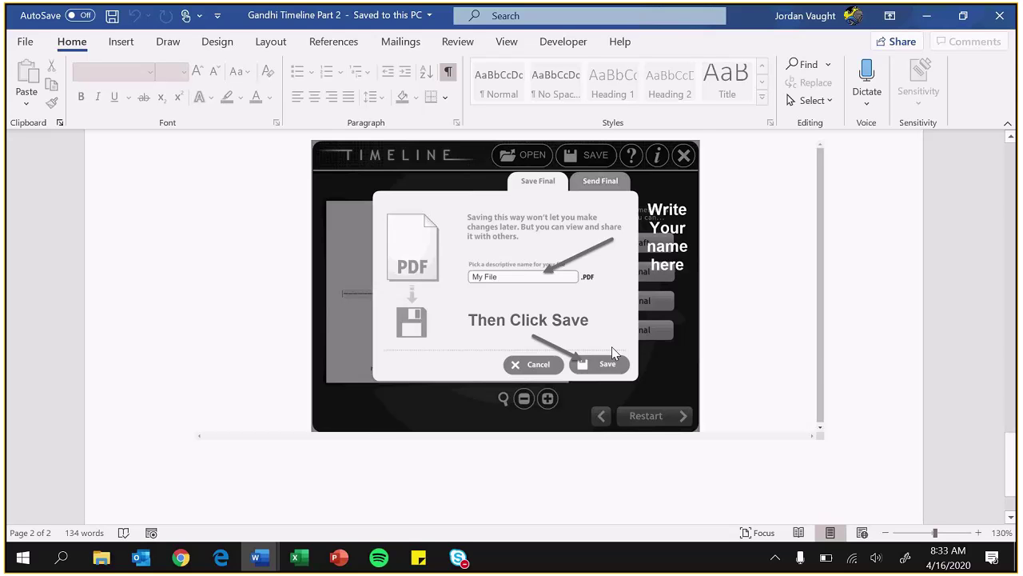
scroll(614, 354, "down", 2)
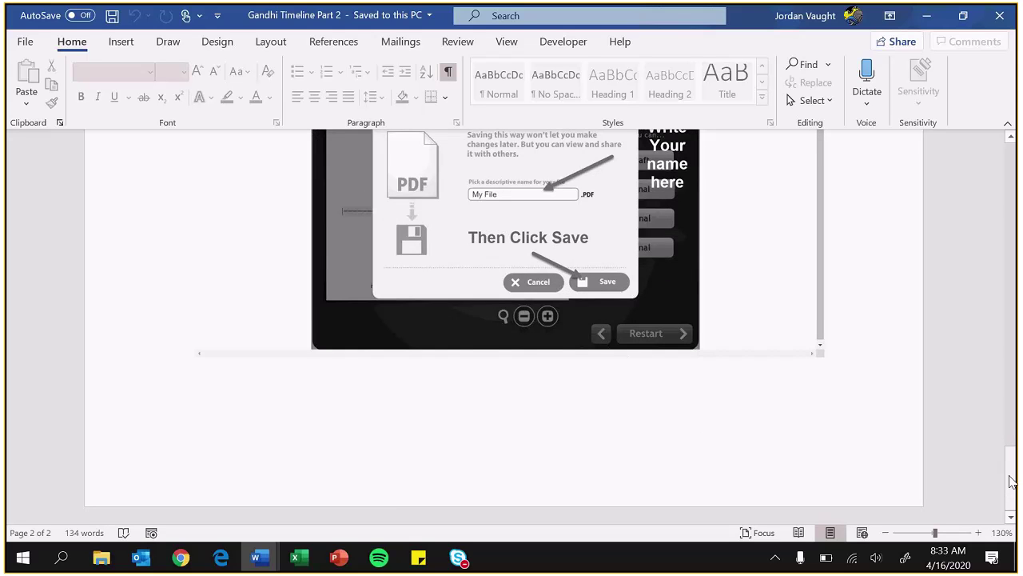
left_click_drag(1013, 480, 1012, 172)
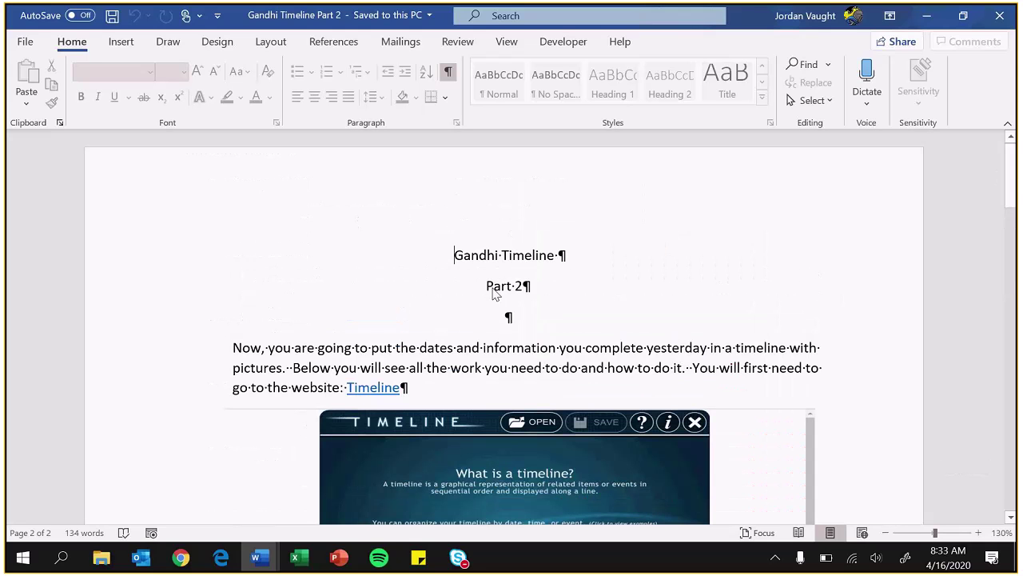
Follow the Timeline website link and allow Flash so the ReadWriteThink tool loads.
left_click(384, 387, "ctrl")
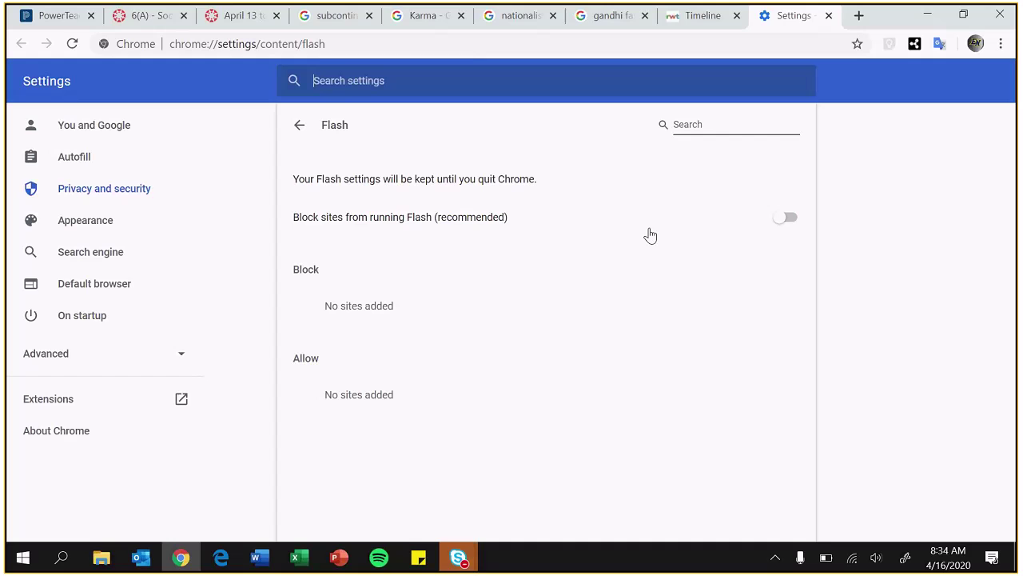
left_click(786, 219)
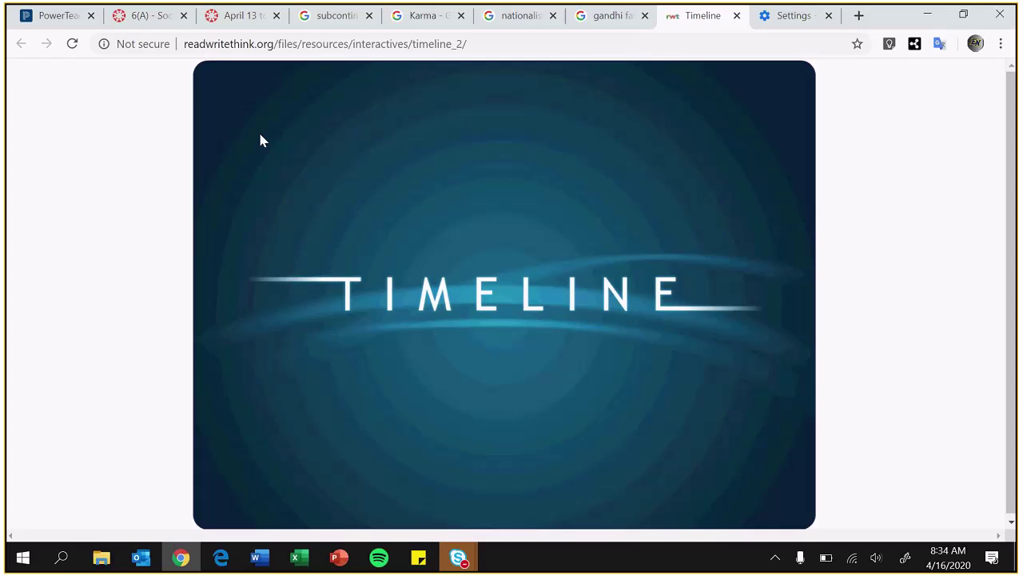
Enter the author's name and title 'Gandhi Timeline', start the project, and bring up Word's Part 1 notes.
left_click(829, 16)
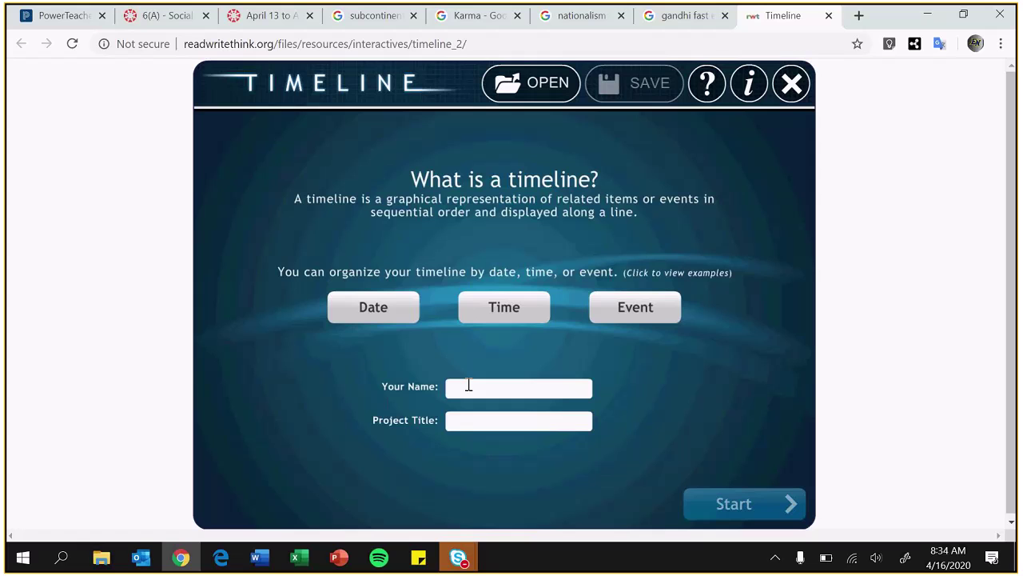
left_click(473, 384)
type("M. Vaug")
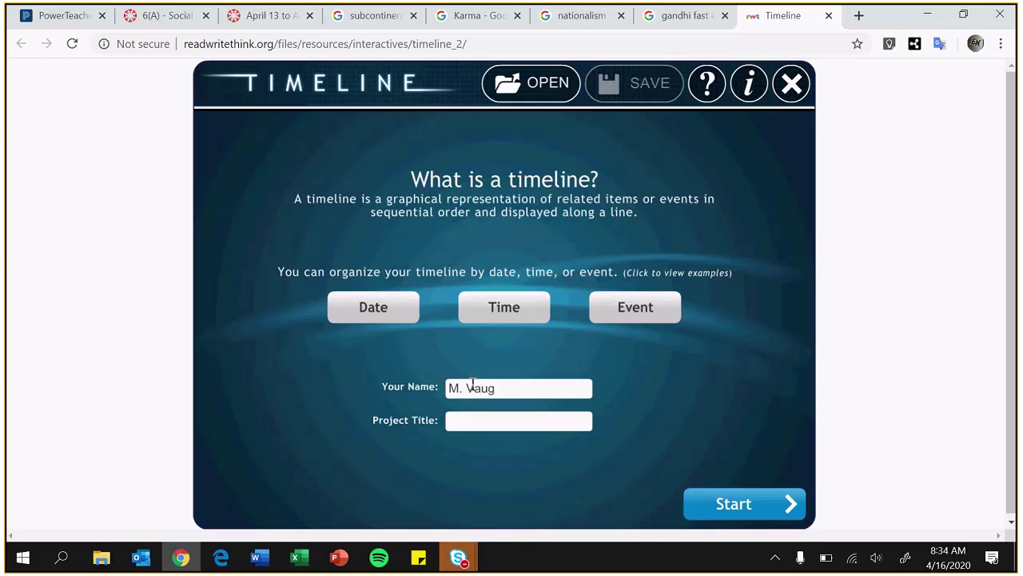
key("BackSpace")
key("BackSpace")
key("BackSpace")
type("r. Vaught")
left_click(494, 424)
type("Gandhi Timeline")
left_click(794, 516)
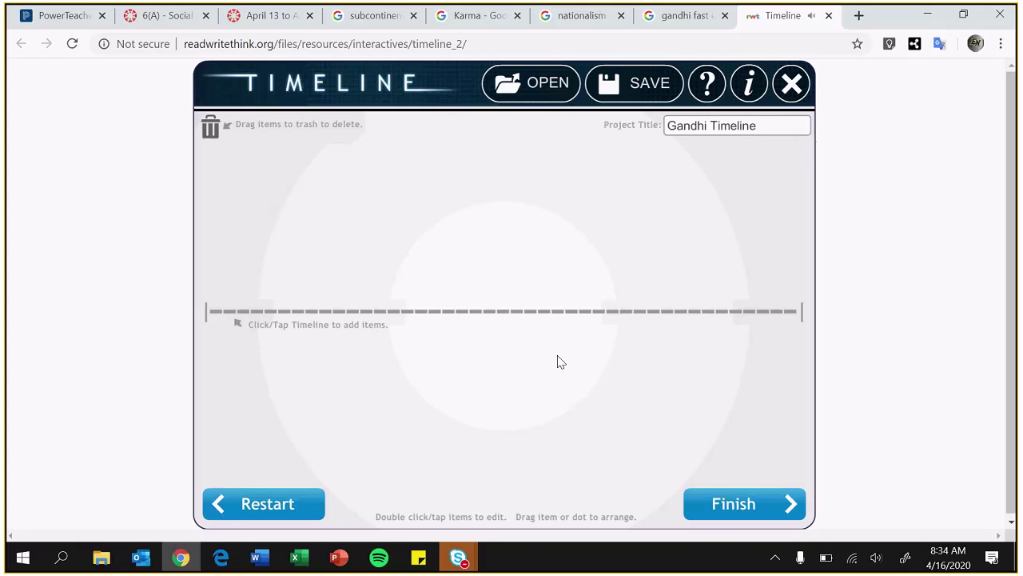
left_click(276, 546)
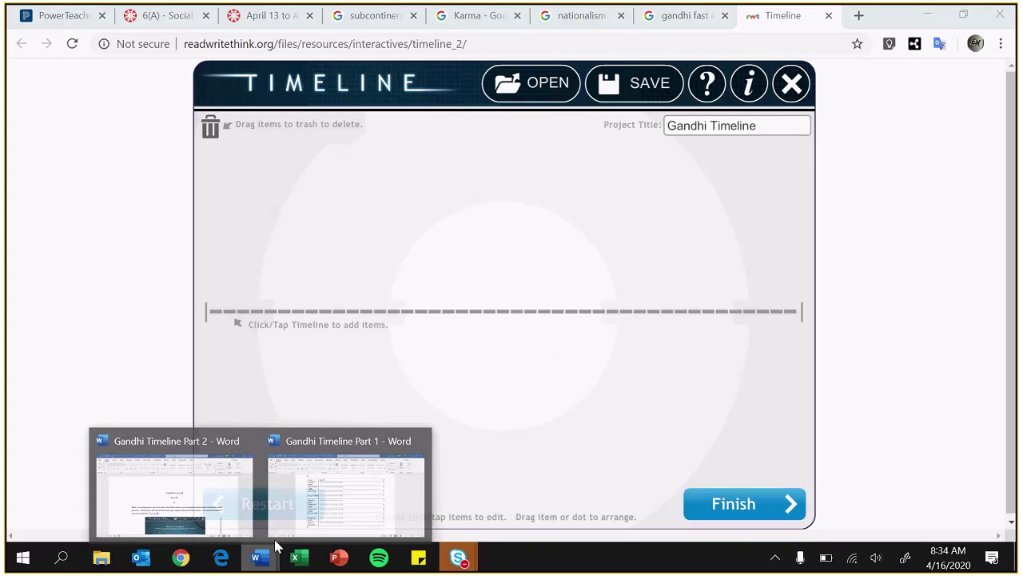
left_click(320, 485)
Place Word's notes on the left half and the timeline tool beside them.
key("super+Left")
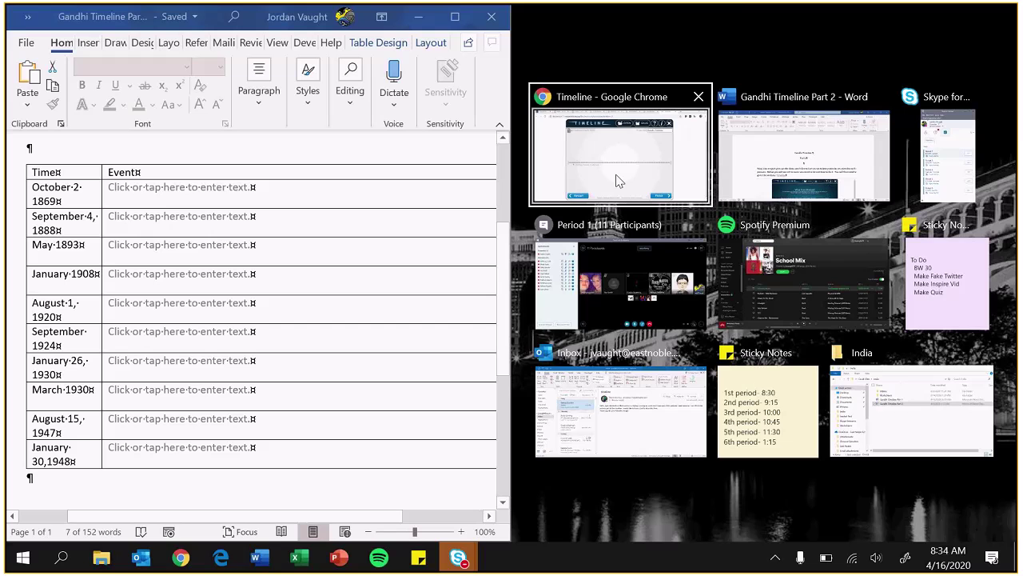
left_click(616, 180)
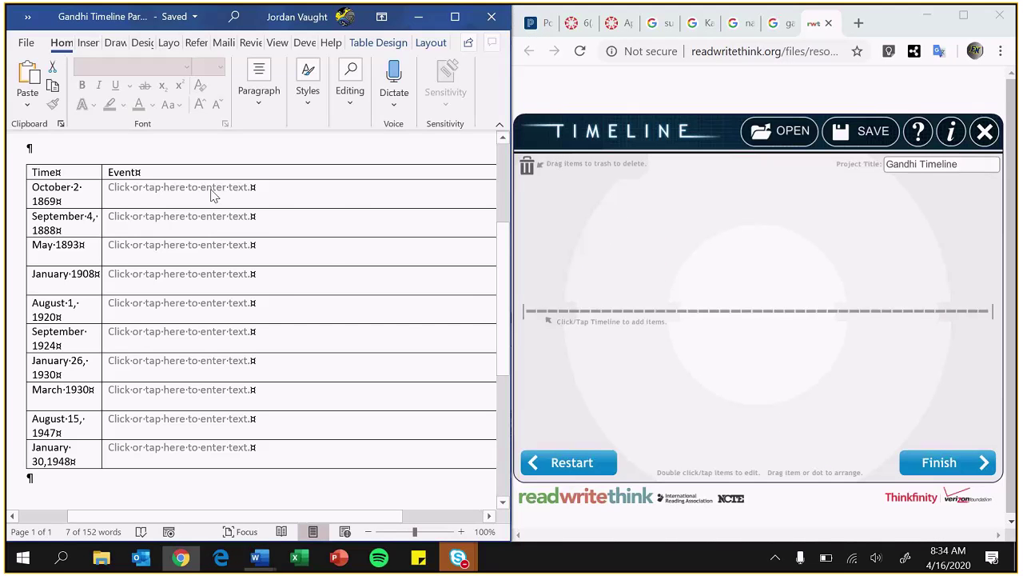
left_click(213, 193)
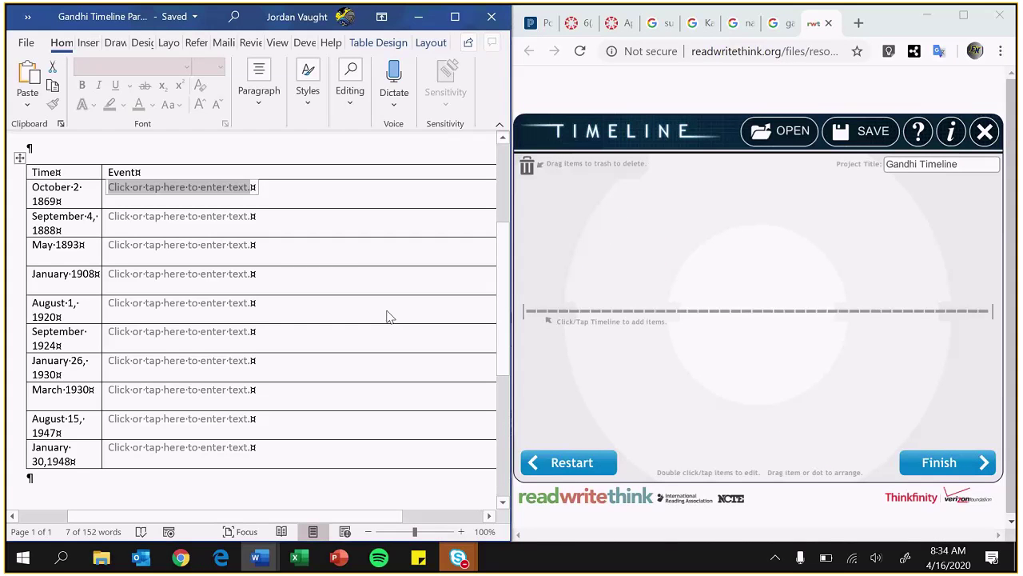
Add an event labelled 'October 2, 1869' described 'Gandhi was born', leaving the image empty.
left_click(535, 316)
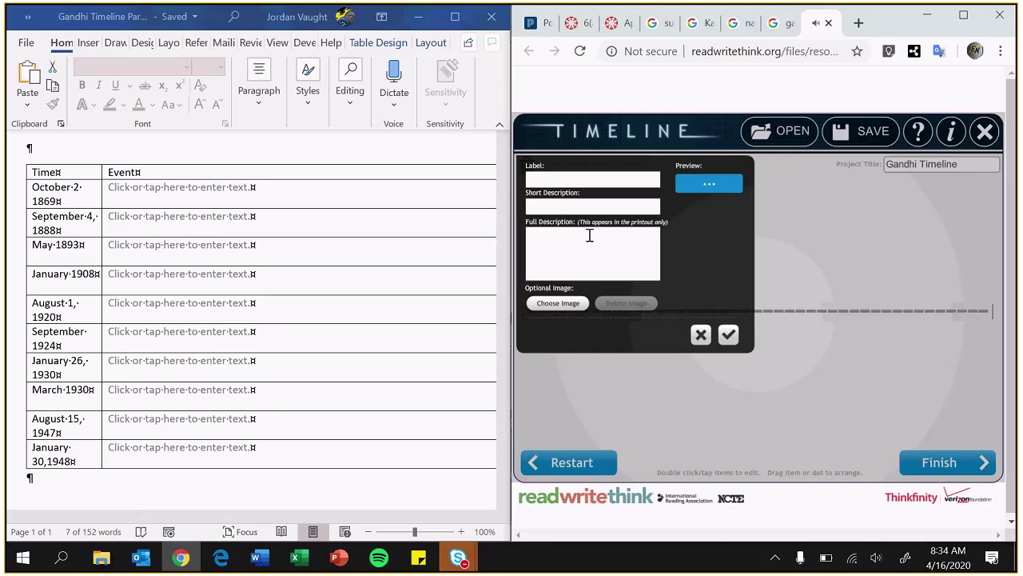
left_click(573, 180)
type("Oct")
type("ober 2,")
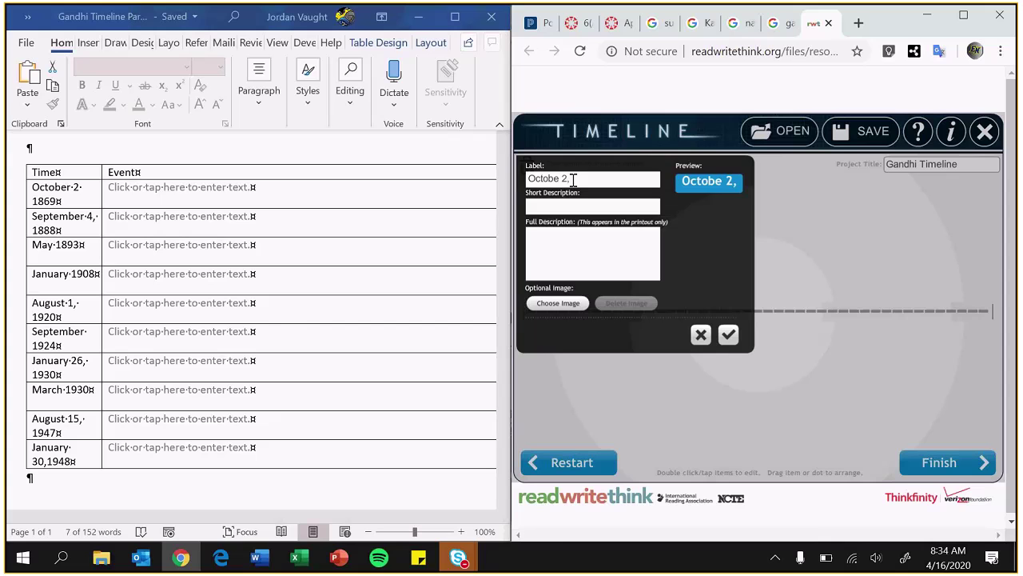
type(" 1869")
left_click(571, 237)
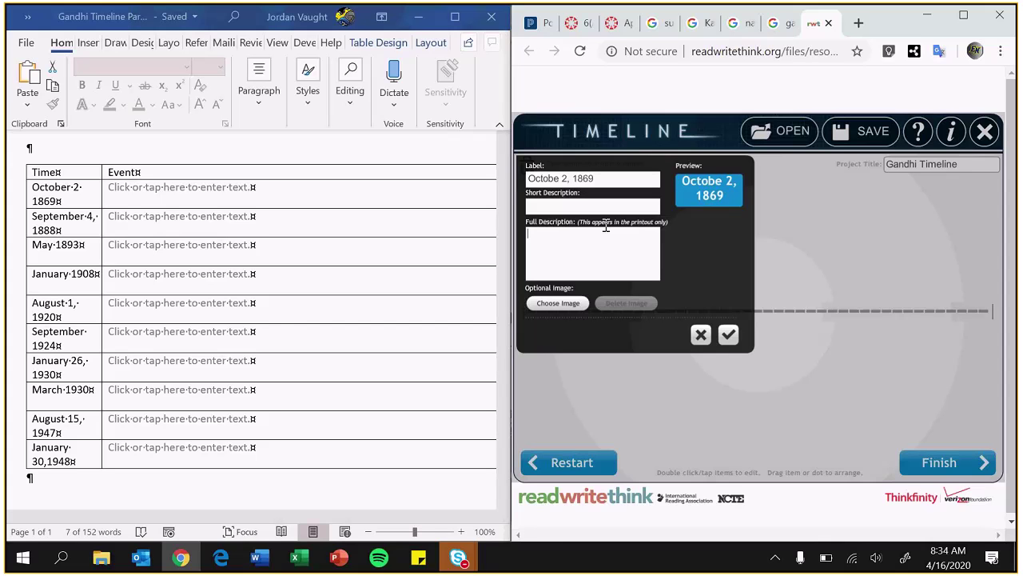
type("Ganmdh")
key("BackSpace")
key("BackSpace")
key("BackSpace")
type("dhi was b")
type("orn")
left_click(568, 305)
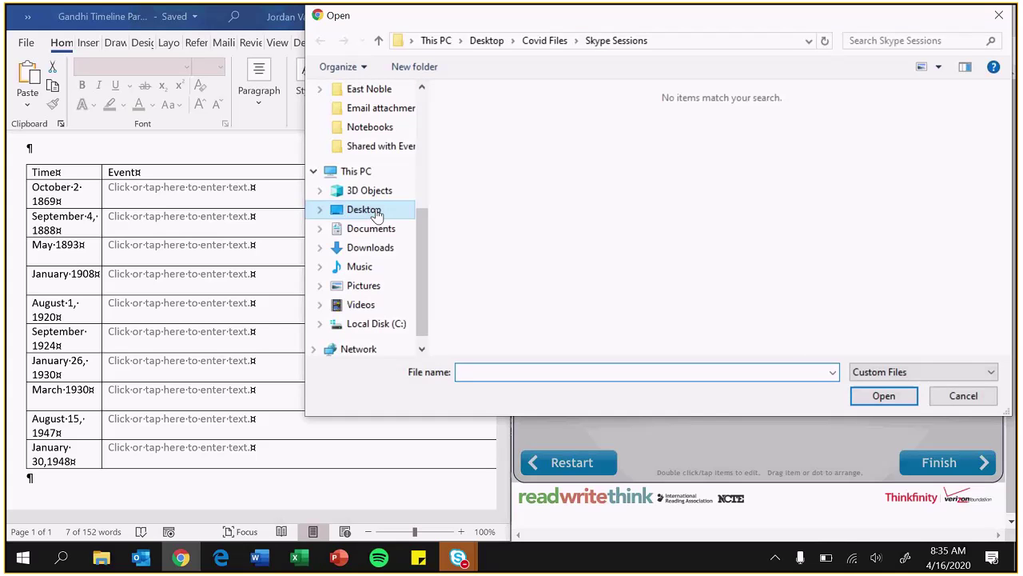
left_click(978, 390)
left_click(971, 13)
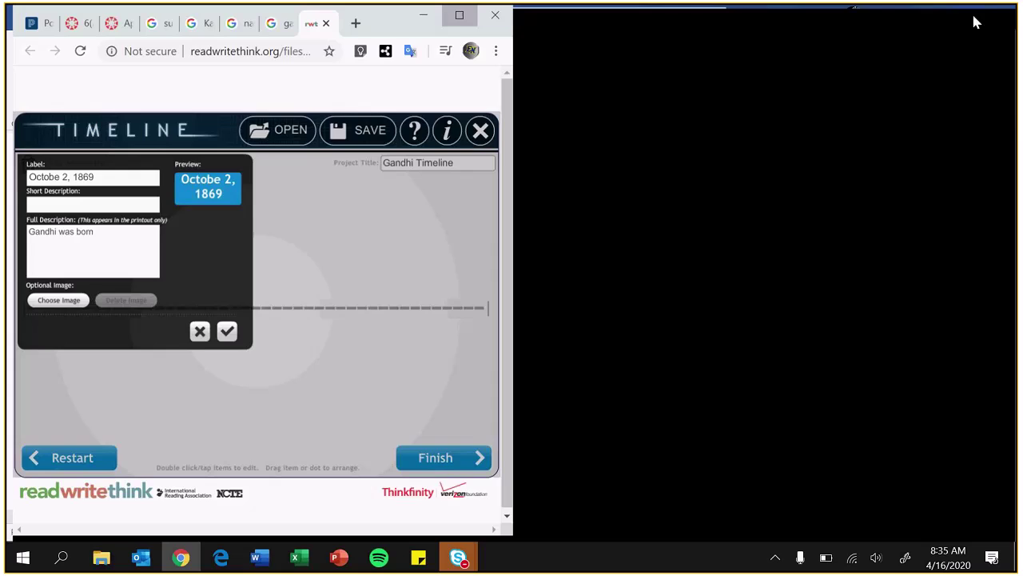
Search Google Images for 'gandhi' and open the first portrait photo's options.
left_click(677, 17)
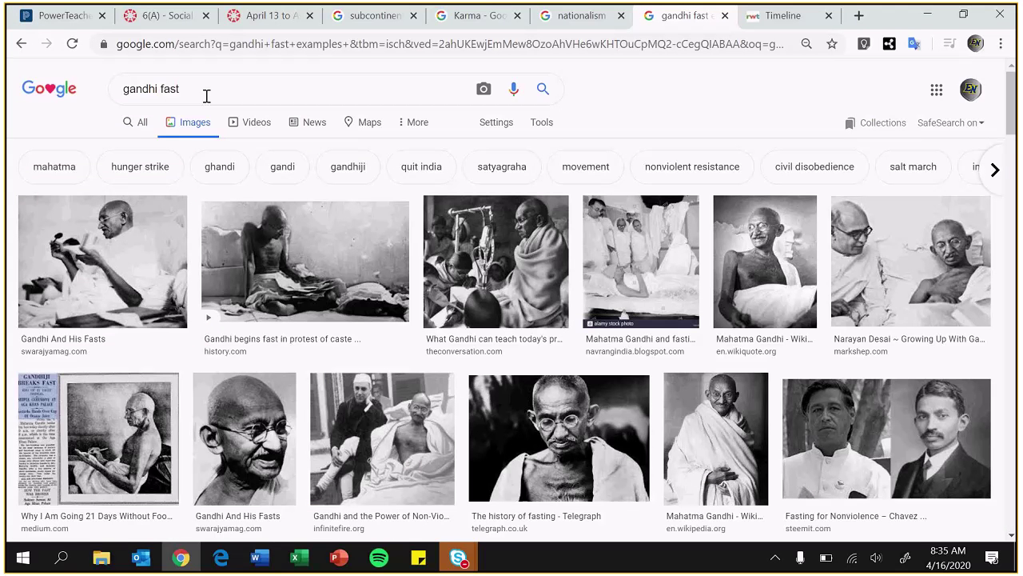
left_click(206, 96)
key("BackSpace")
key("BackSpace")
key("BackSpace")
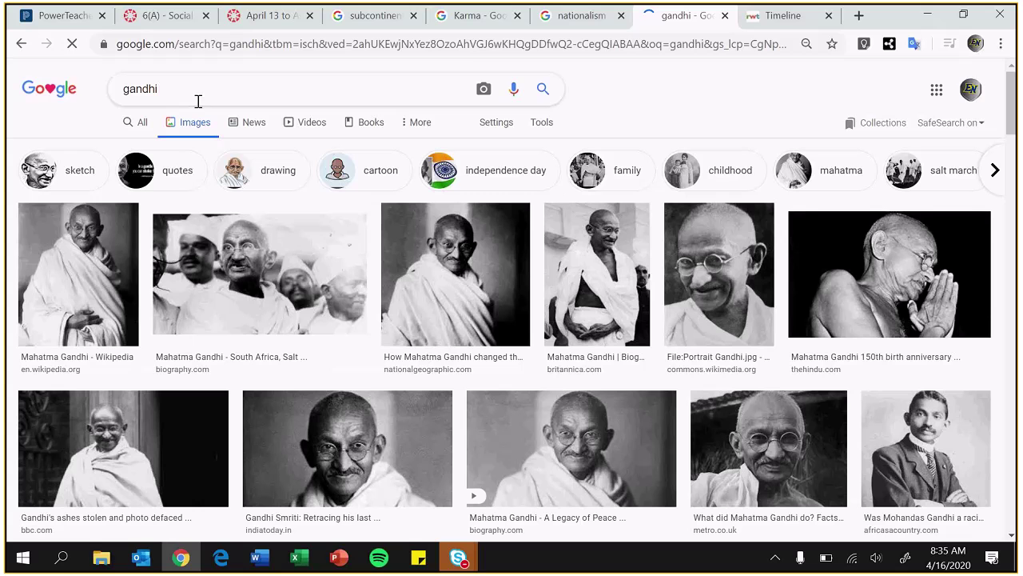
left_click(73, 287)
right_click(739, 223)
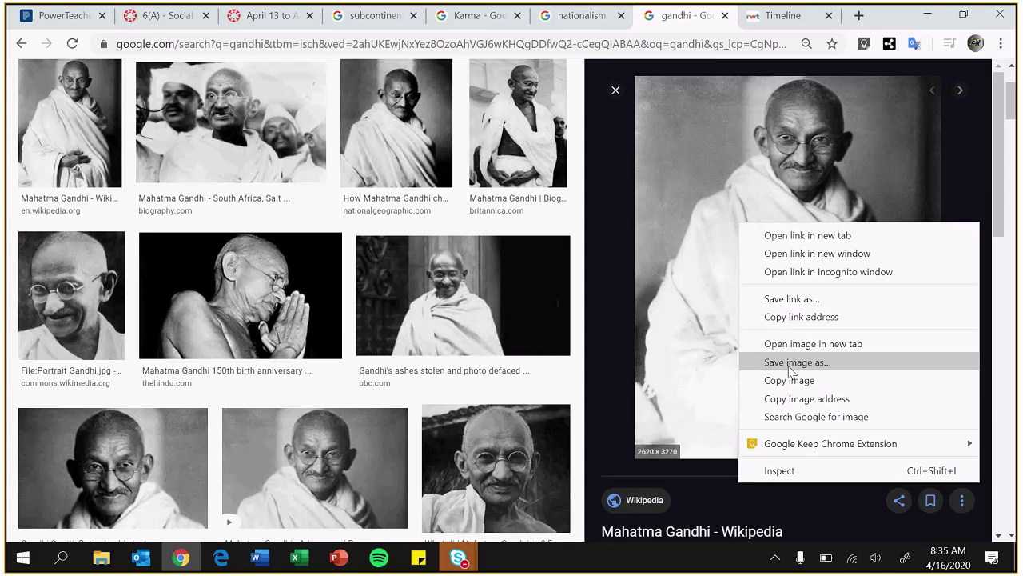
Save the photo to the Desktop as 'Gandhi 1'.
left_click(793, 363)
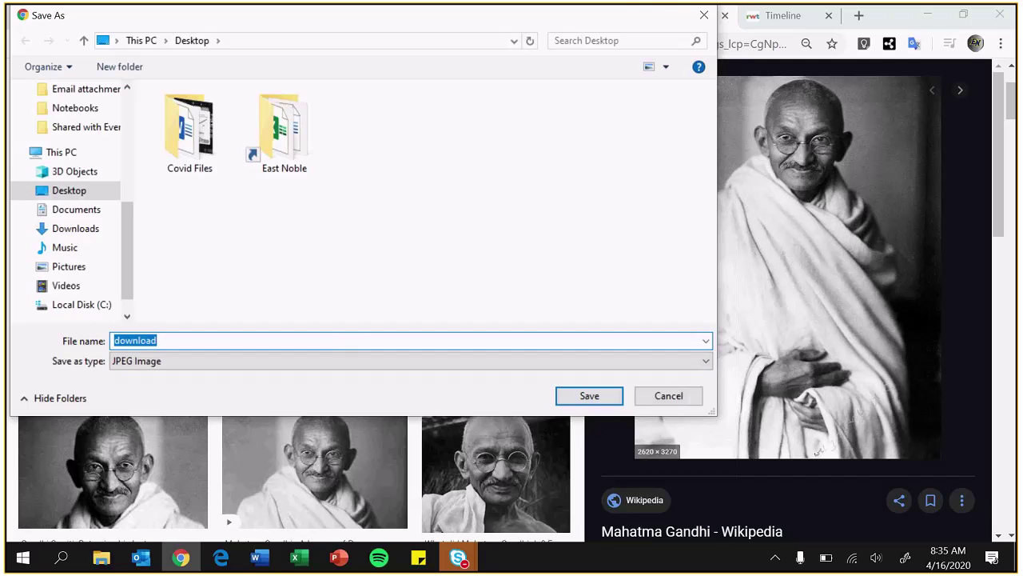
type("Gandhi ")
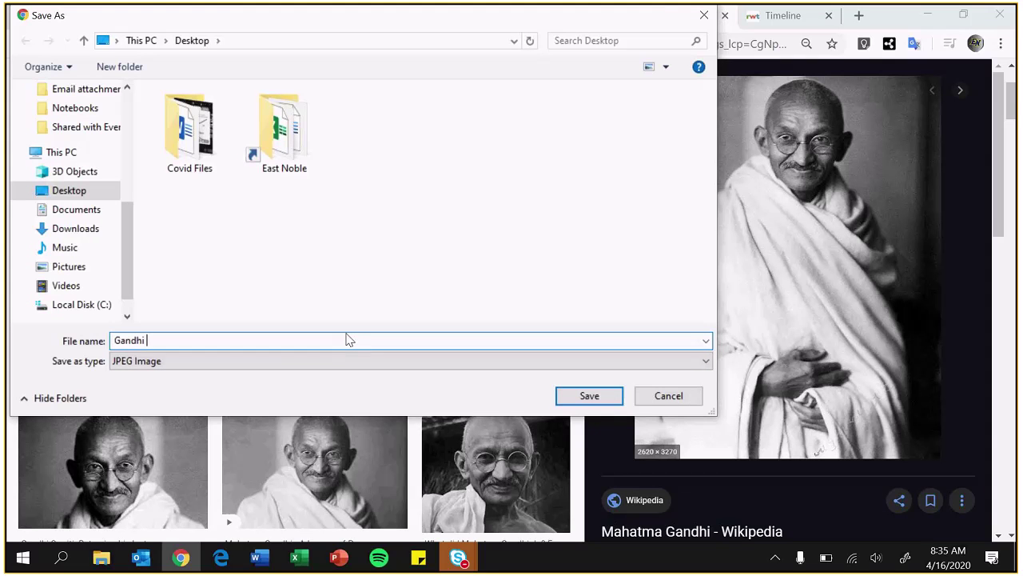
type("1")
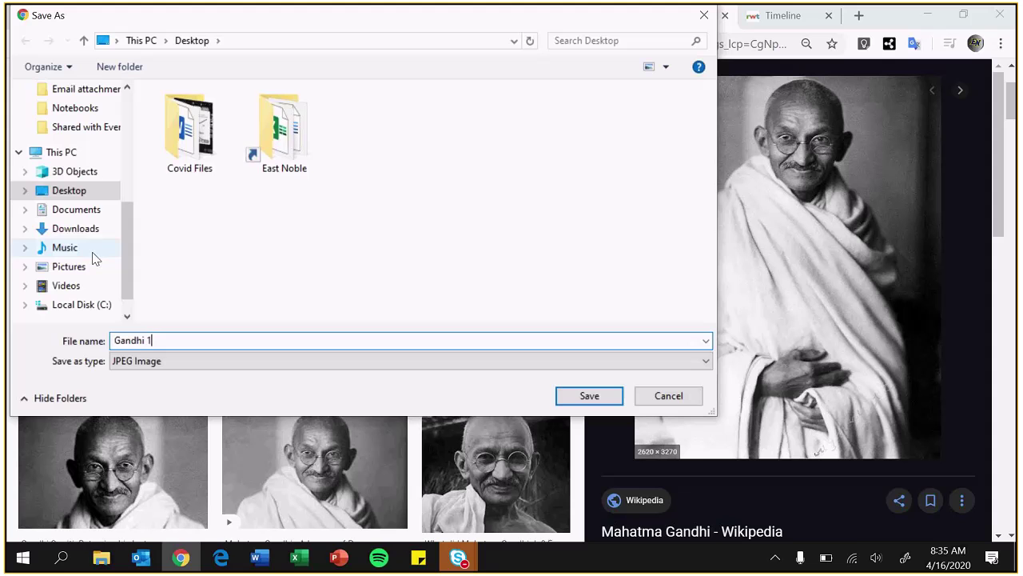
left_click(92, 266)
left_click(93, 230)
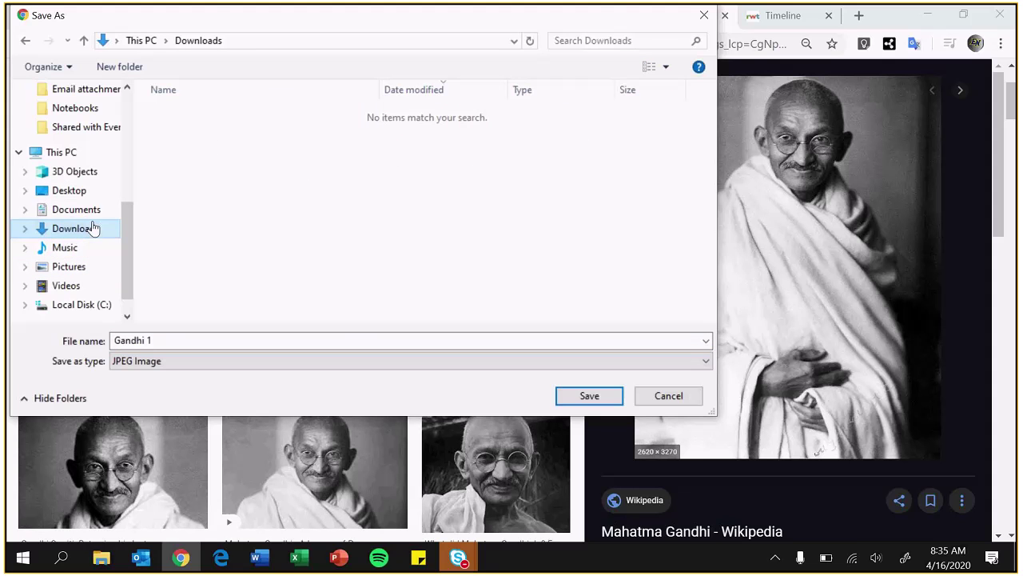
left_click(88, 210)
left_click(72, 196)
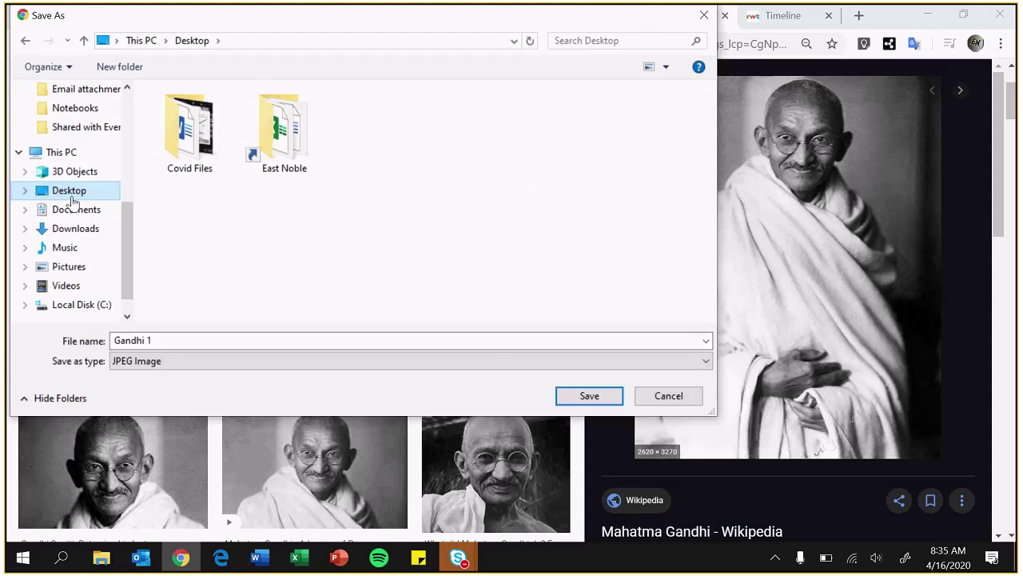
left_click(579, 398)
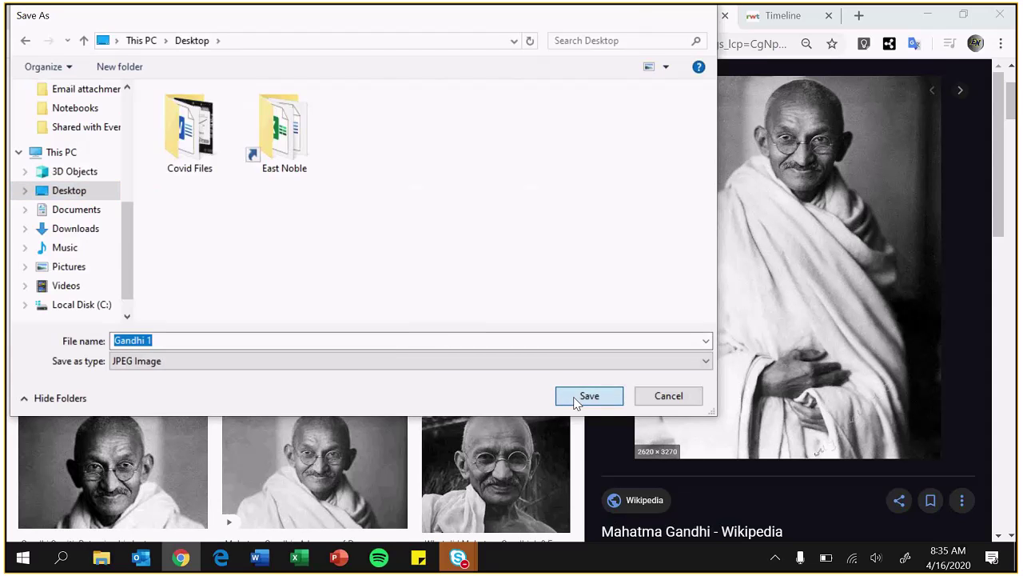
Attach the Desktop photo Gandhi 1 to the October 2, 1869 event, adjust its crop, and place it.
left_click(766, 17)
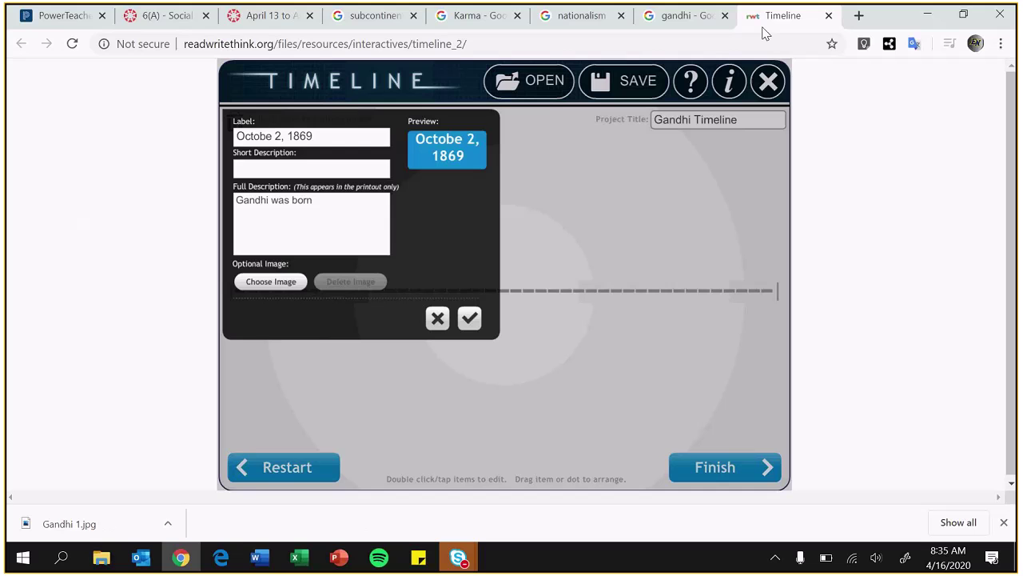
left_click(271, 281)
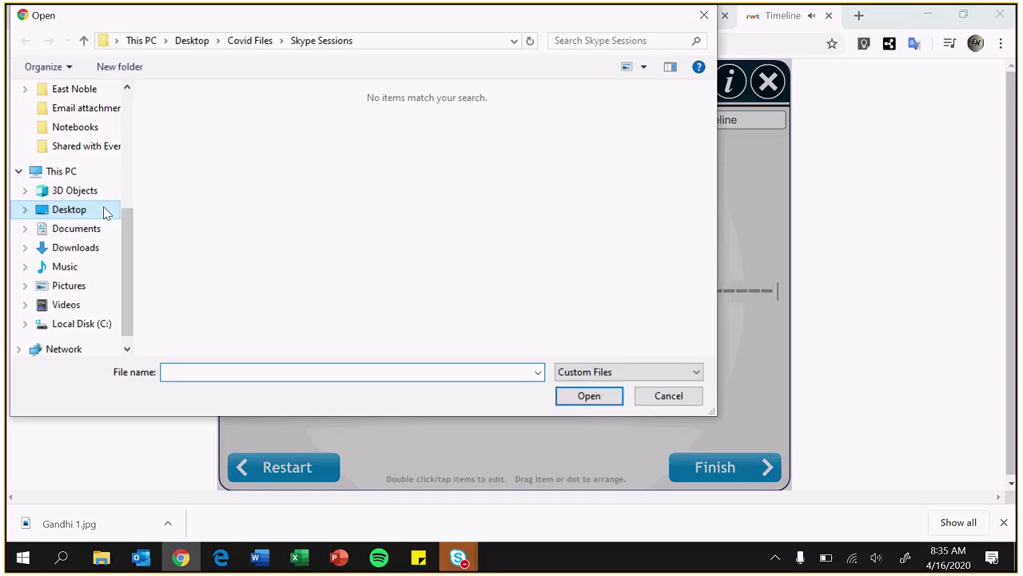
left_click(103, 208)
double_click(392, 144)
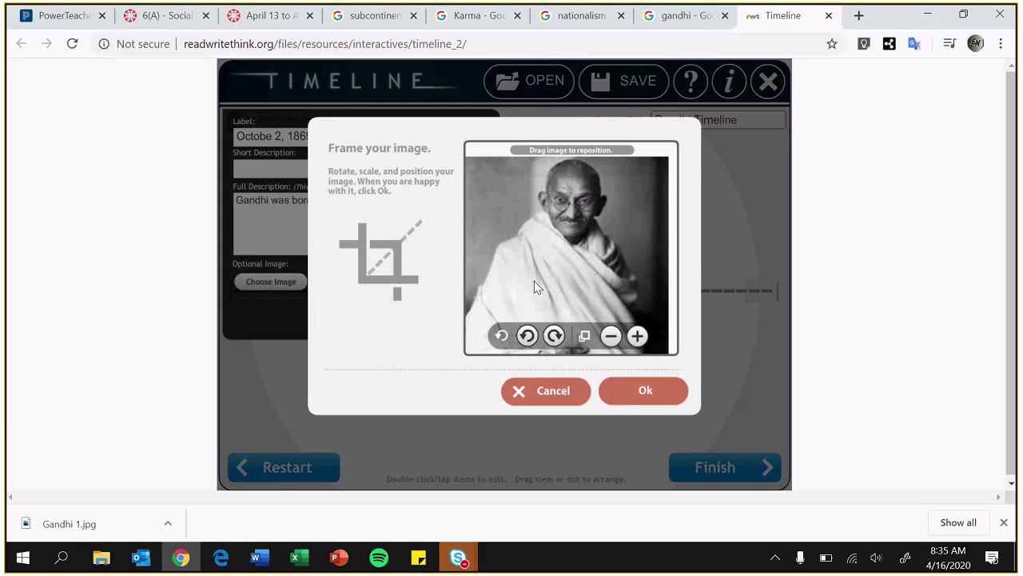
mouse_move(534, 281)
left_mouse_down()
mouse_move(541, 267)
mouse_move(537, 279)
left_mouse_up()
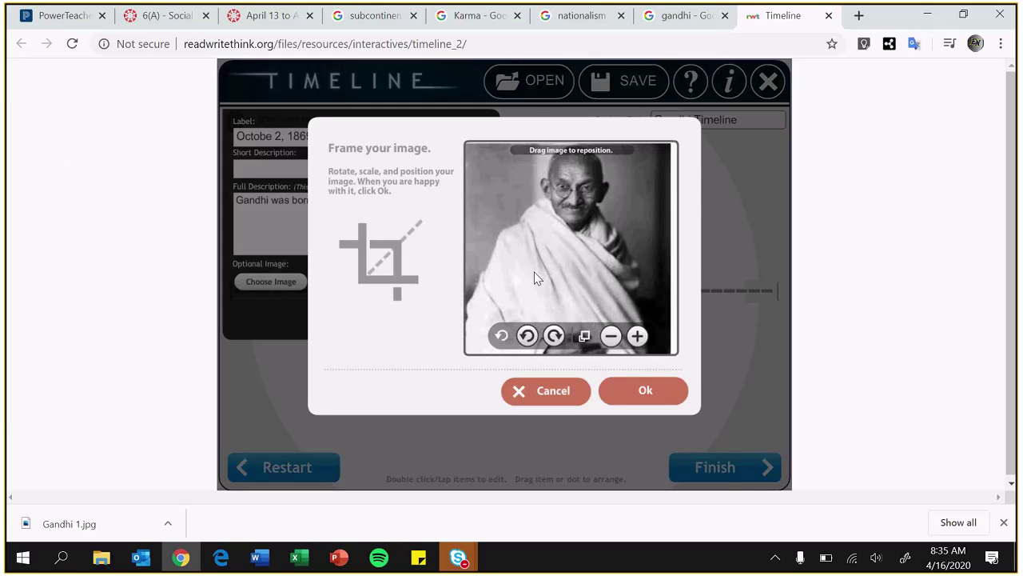
left_click(611, 336)
left_click(651, 391)
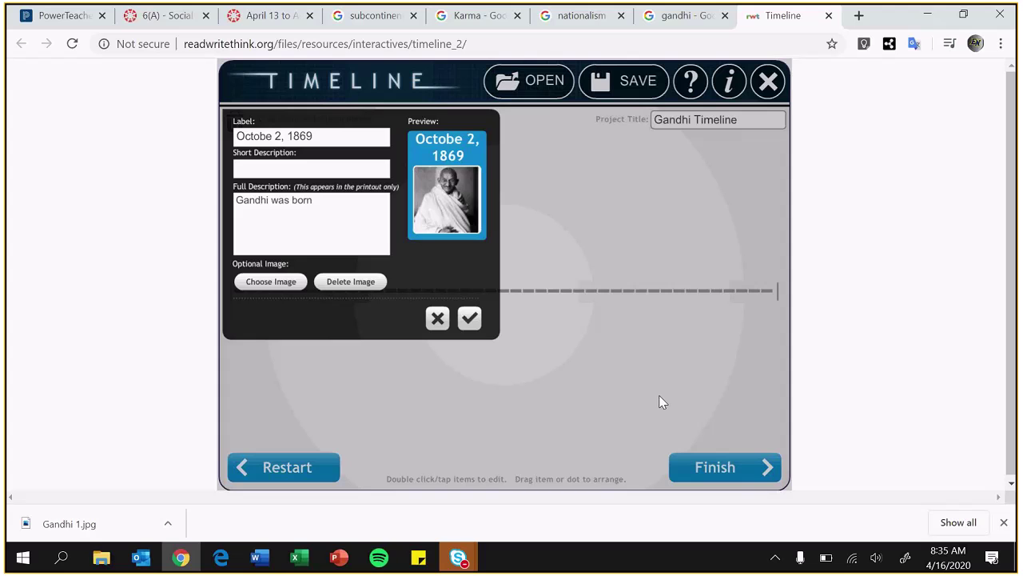
left_click(470, 319)
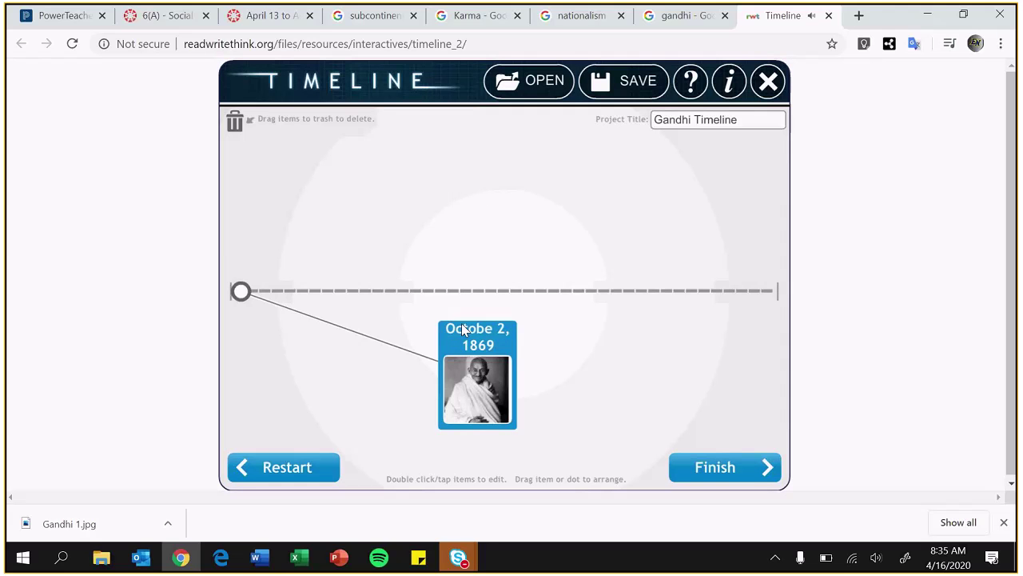
Move the Gandhi card above the line and add practice events 'Fake' and 'Fake 2'.
left_click_drag(279, 305, 269, 153)
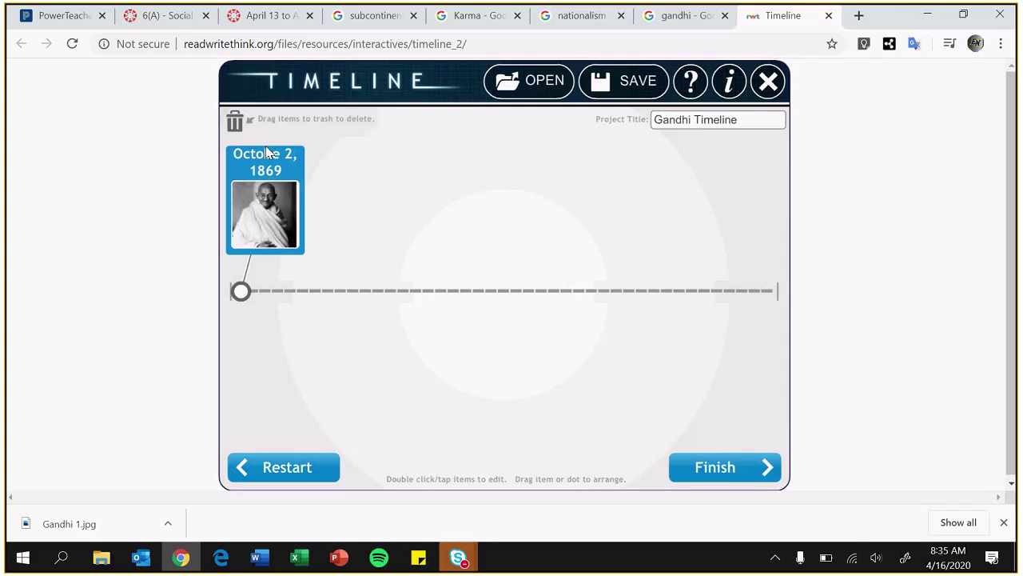
left_click(279, 294)
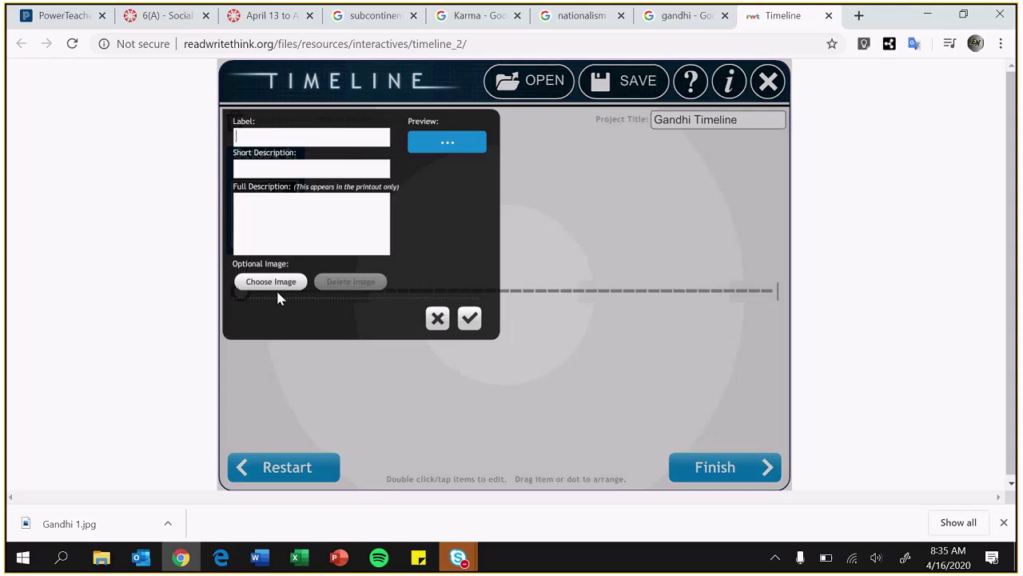
type("Fake")
left_click(261, 222)
type("Fake")
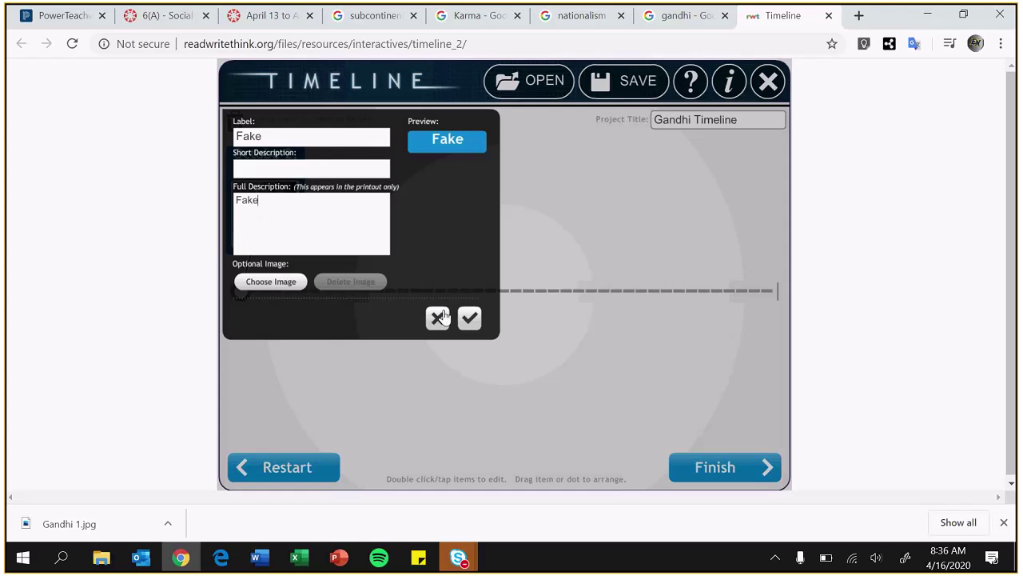
left_click(465, 319)
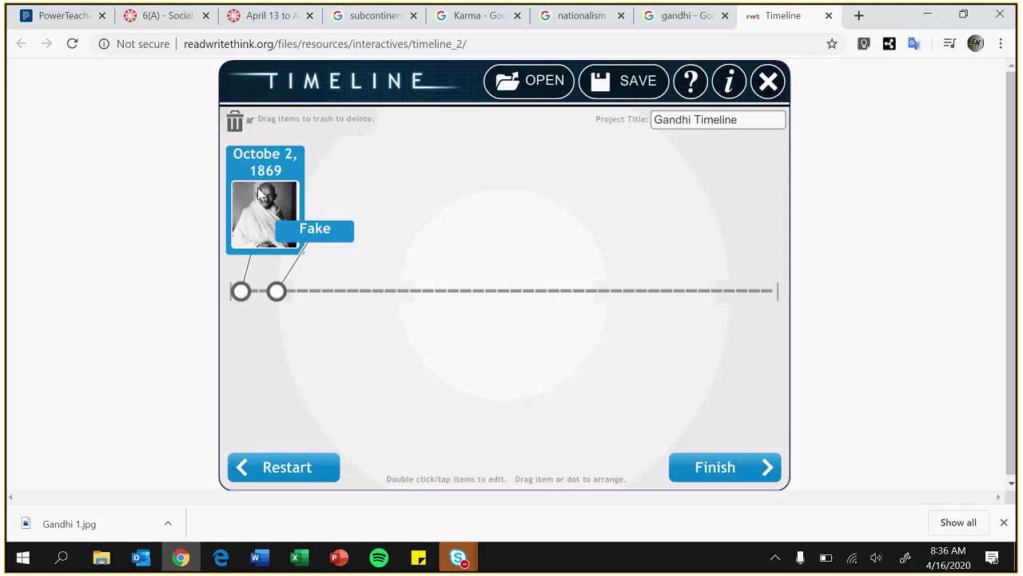
double_click(322, 295)
type("Fake 2")
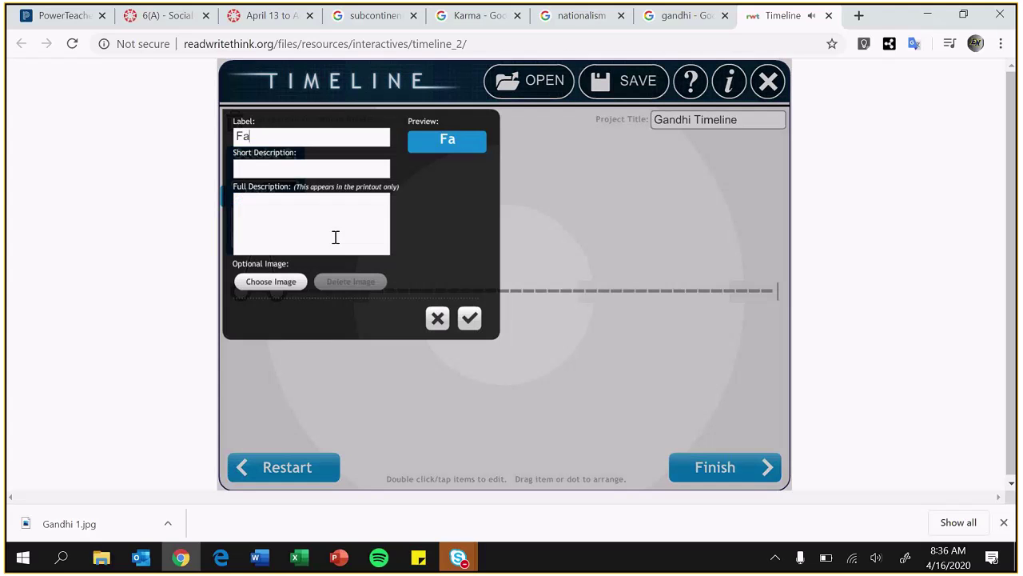
left_click(324, 234)
type("Fake 2")
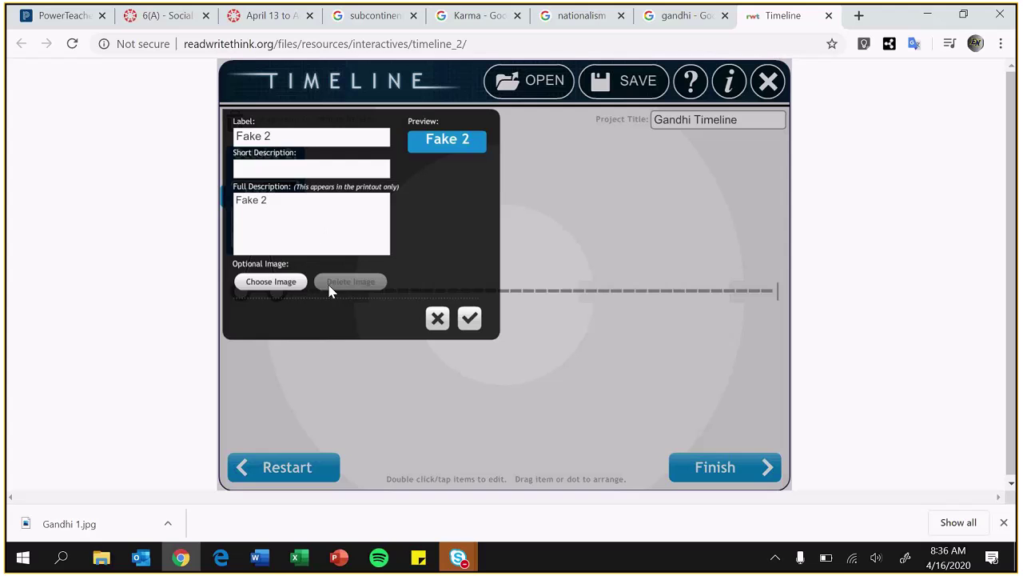
key("Return")
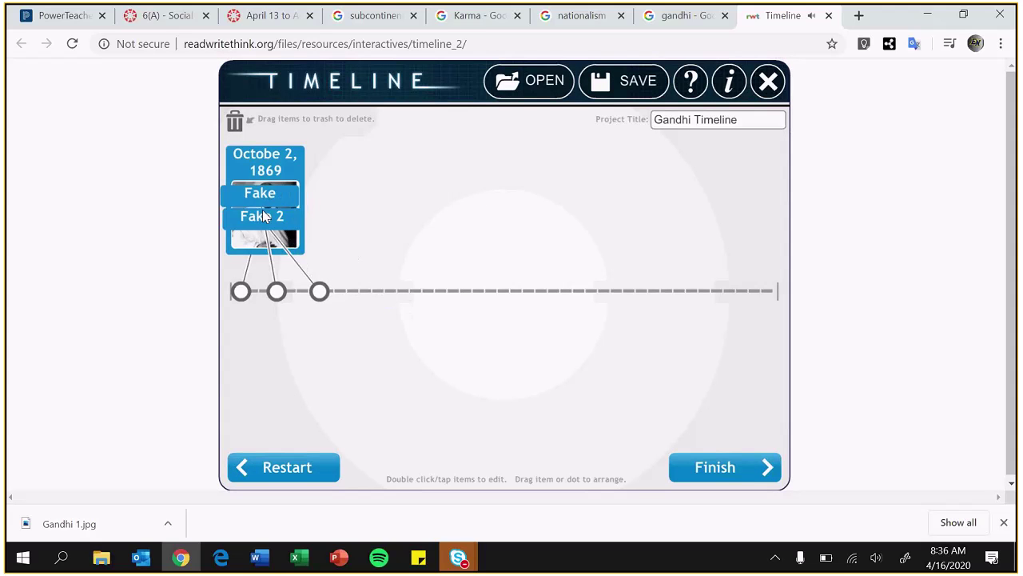
Rearrange the Fake and Fake 2 labels and points along the timeline.
mouse_move(264, 215)
left_mouse_down()
mouse_move(274, 229)
mouse_move(381, 221)
left_mouse_up()
left_click_drag(260, 194, 295, 392)
left_click_drag(327, 296, 484, 304)
left_click_drag(359, 209, 476, 207)
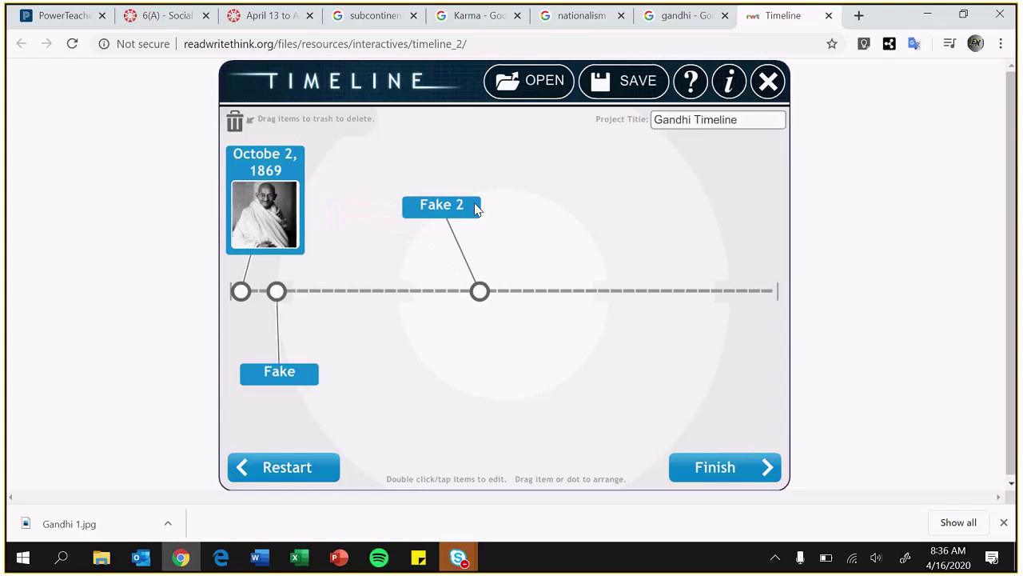
left_click_drag(277, 291, 327, 292)
Drag Fake and Fake 2 to the trash, confirming each deletion, and nudge the 1869 point.
mouse_move(308, 373)
left_mouse_down()
mouse_move(342, 375)
mouse_move(253, 120)
left_mouse_up()
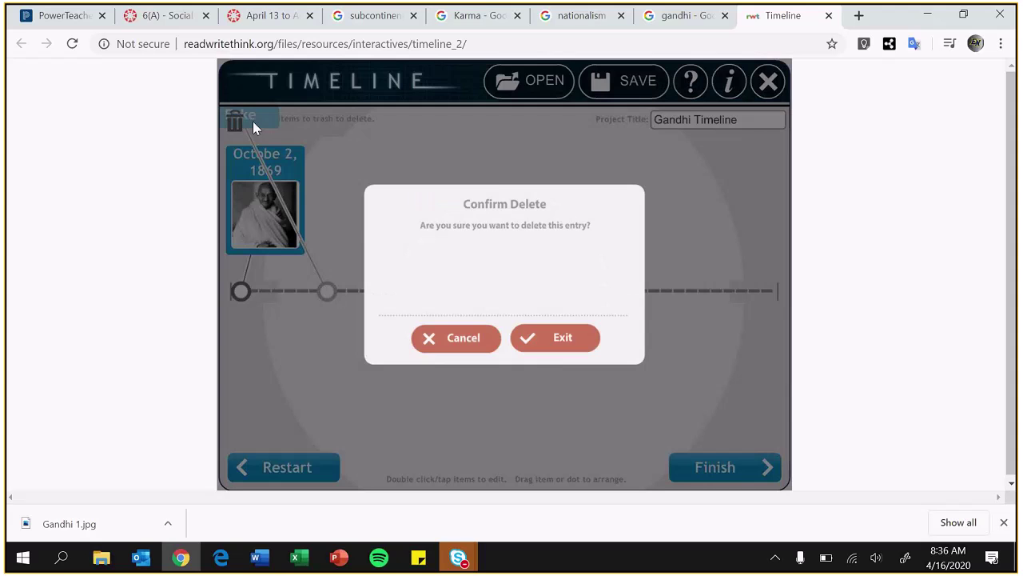
left_click(567, 342)
left_click_drag(456, 199, 244, 122)
left_click(541, 338)
mouse_move(241, 292)
left_mouse_down()
mouse_move(304, 297)
mouse_move(254, 294)
left_mouse_up()
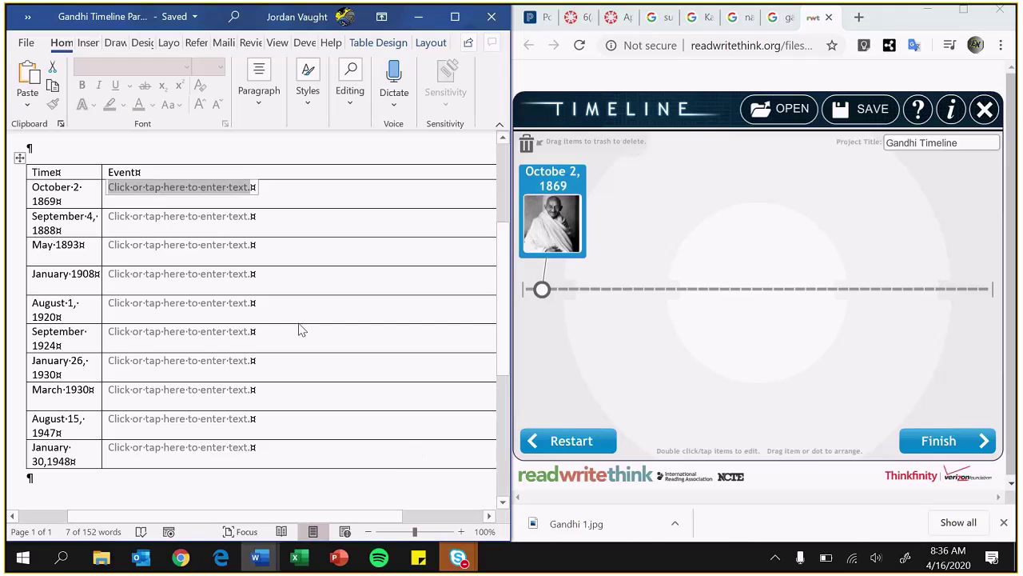
Dock Word in the right half and the timeline in the left, then try a new event and dismiss the image picker.
key("super+Right")
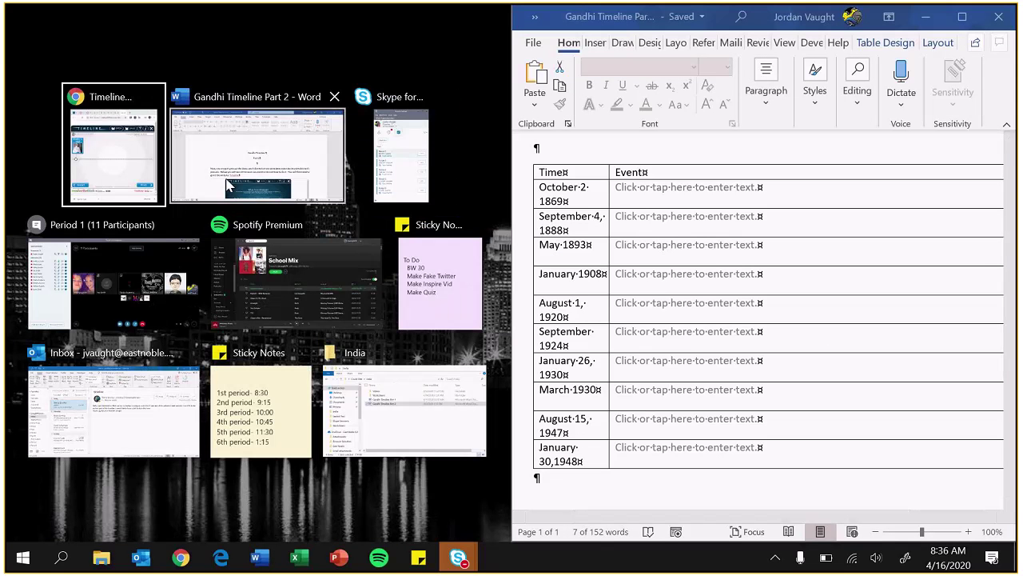
key("Return")
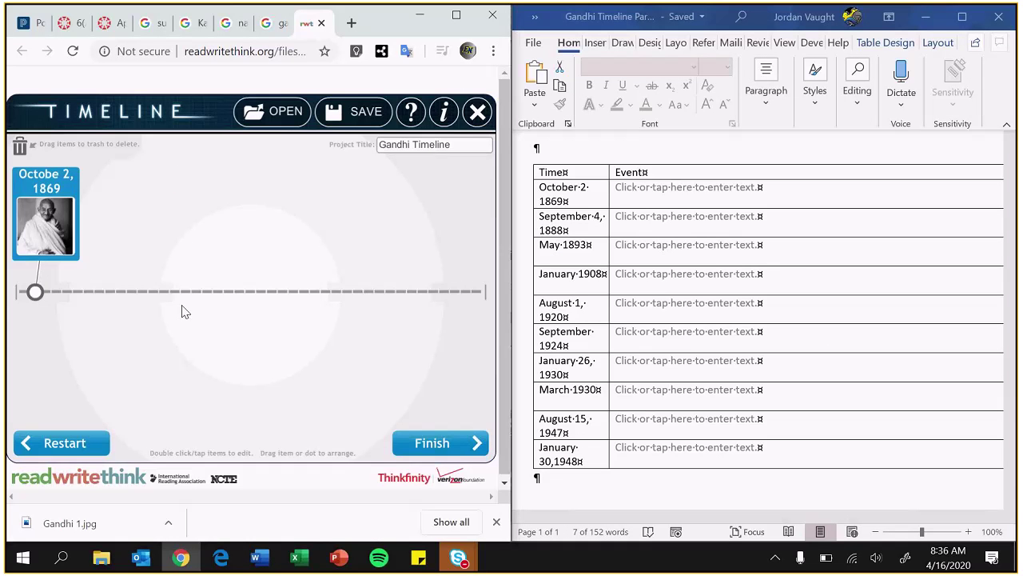
left_click(76, 293)
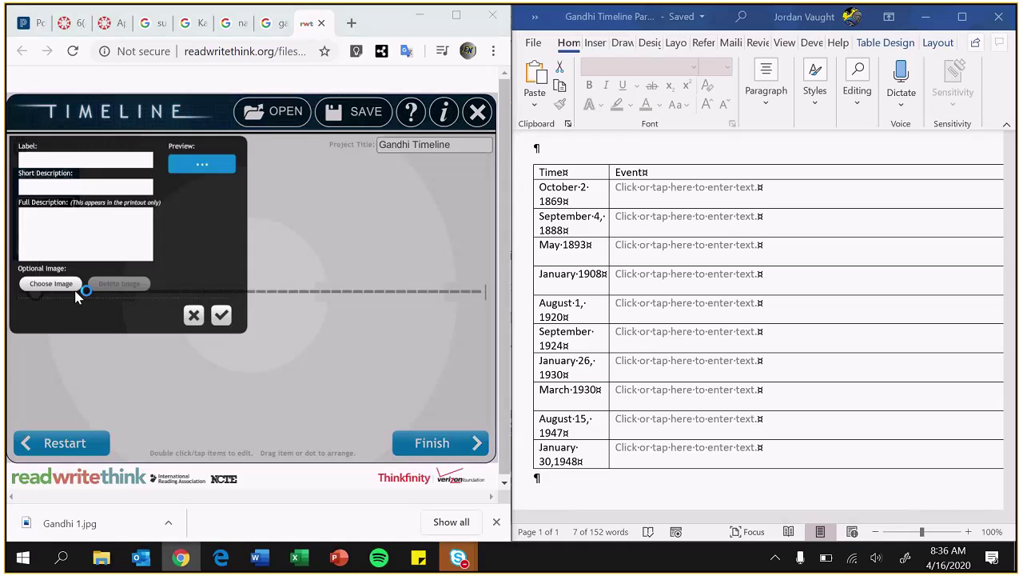
left_click(73, 286)
left_click(705, 15)
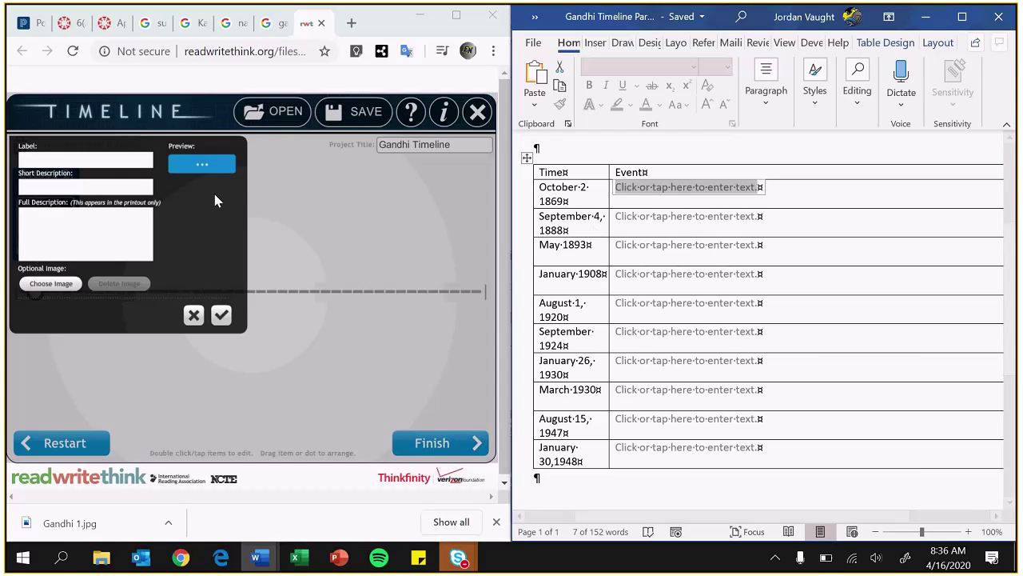
Cancel the empty event and start a fresh new event on the timeline.
left_click(113, 164)
left_click(88, 226)
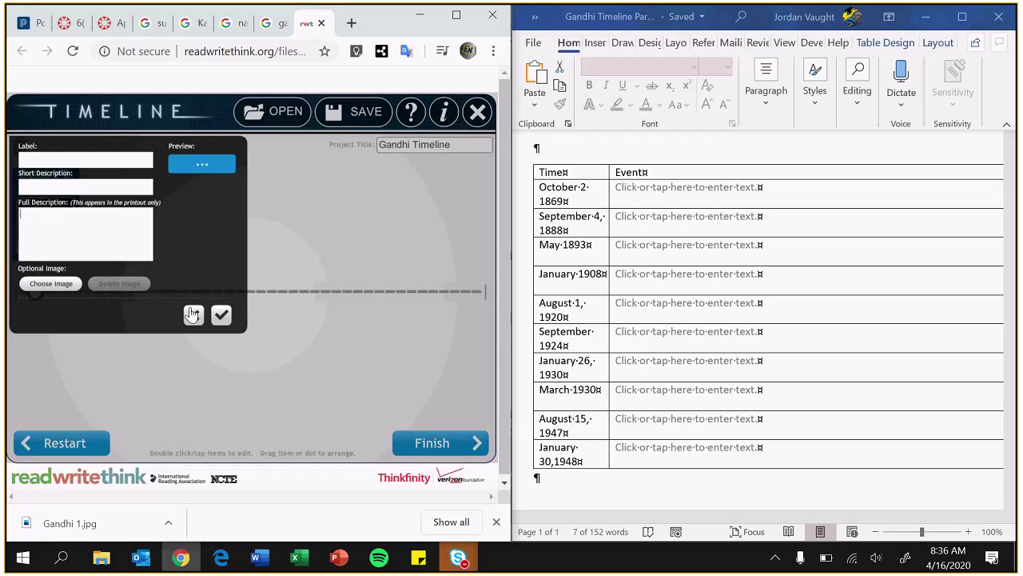
left_click(192, 314)
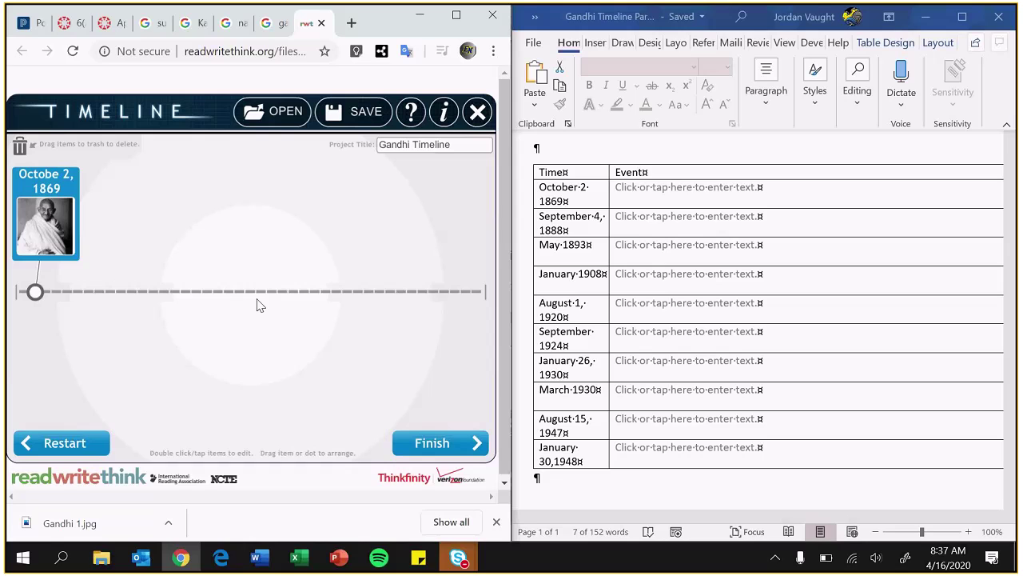
left_click(474, 293)
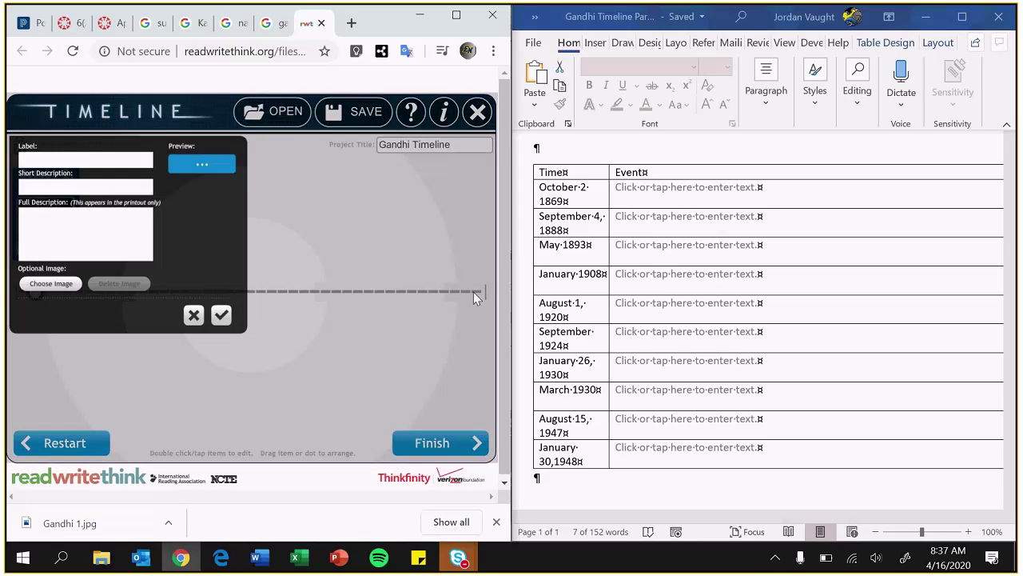
Search Google Images for 'gandhi death'.
left_click(271, 22)
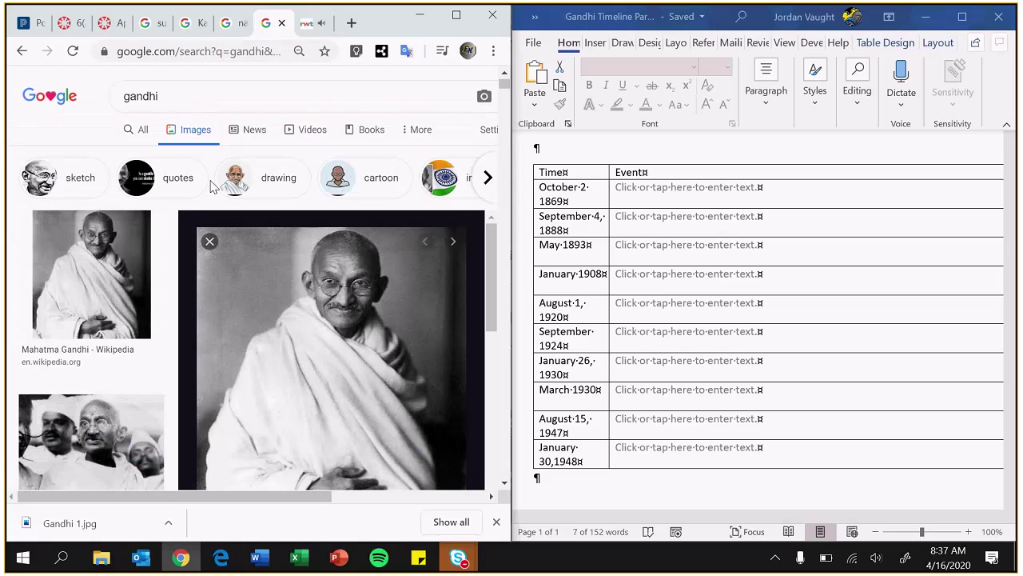
left_click(215, 96)
type("death")
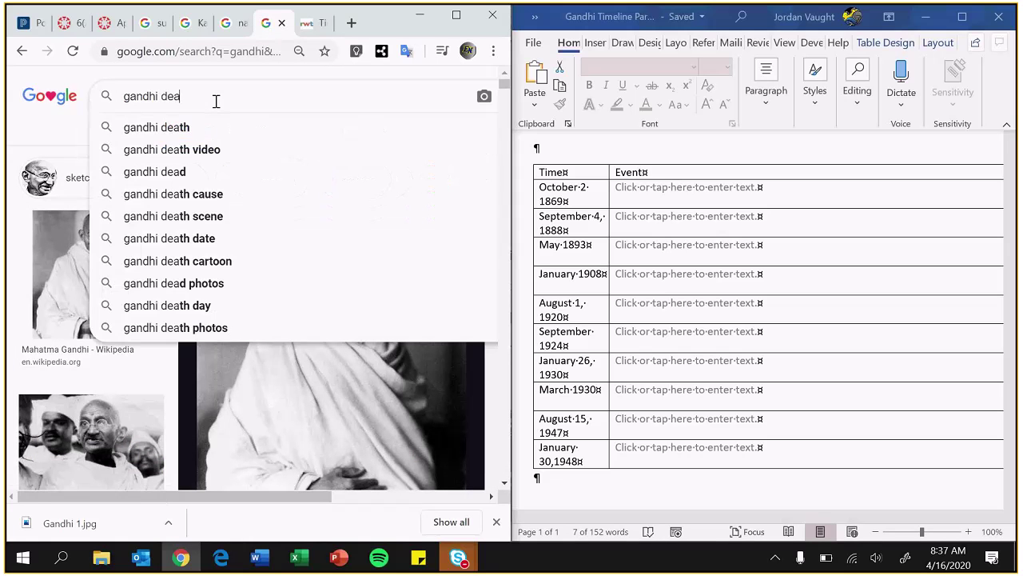
key("Return")
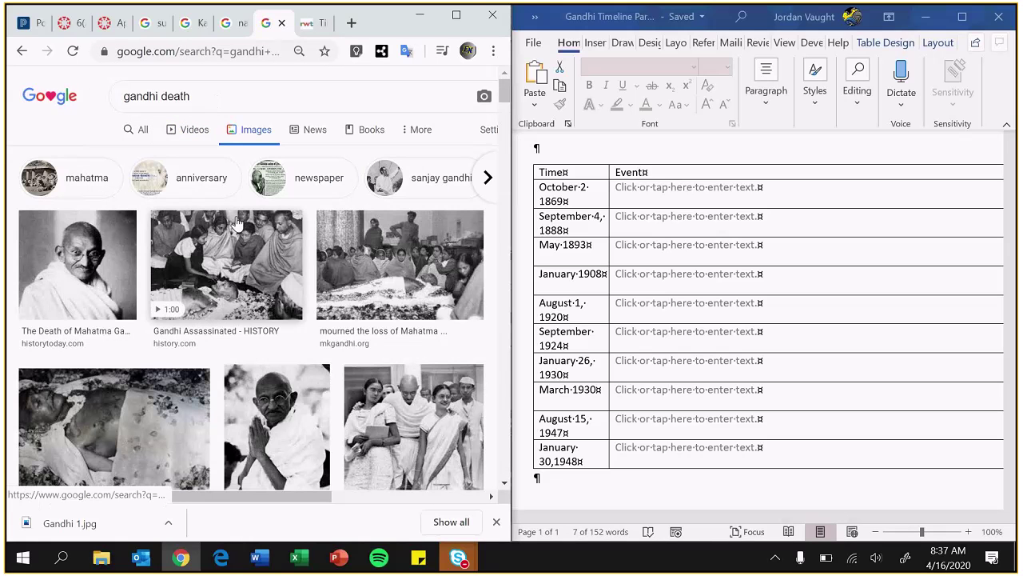
Preview the History.com 'Gandhi Assassinated' photo and maximize Chrome to fill the screen.
scroll(168, 368, "down", 2)
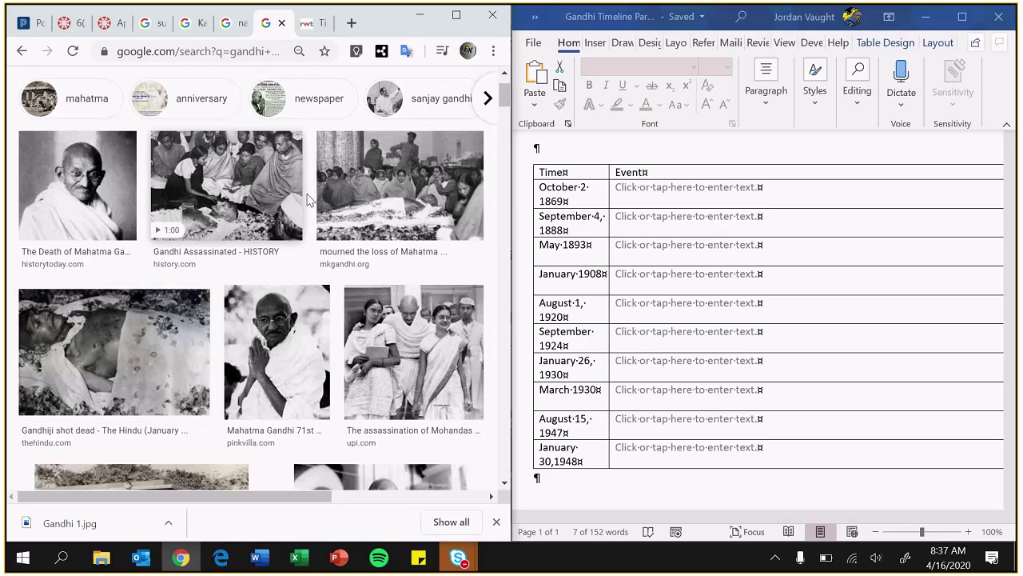
scroll(282, 270, "down", 2)
scroll(281, 270, "down", 1)
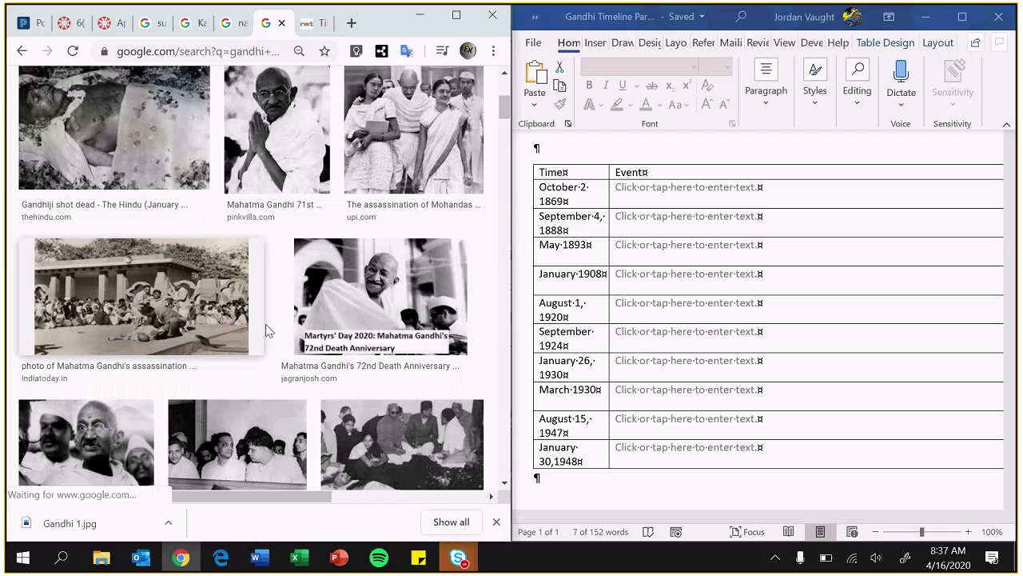
scroll(179, 278, "up", 4)
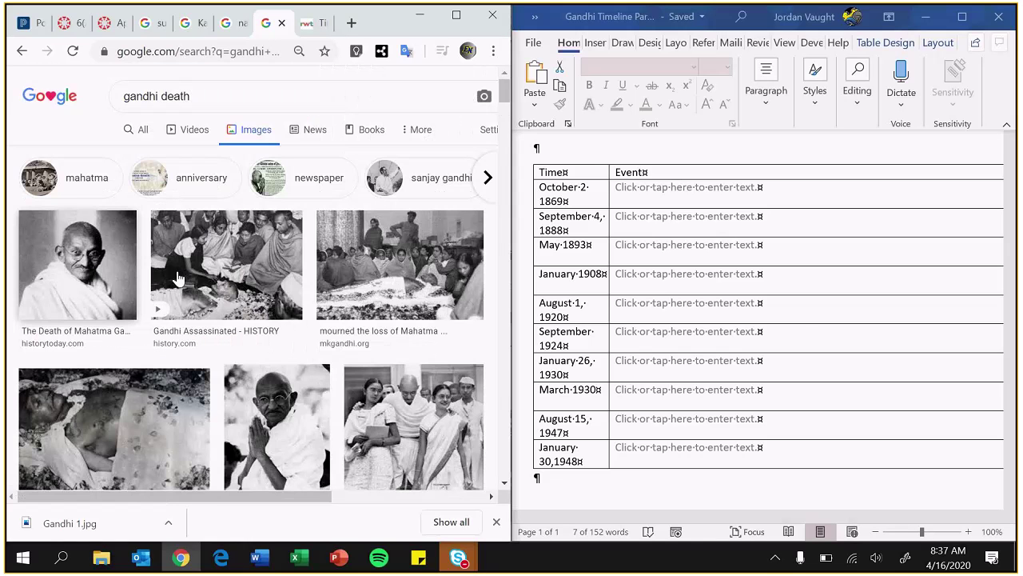
left_click(179, 277)
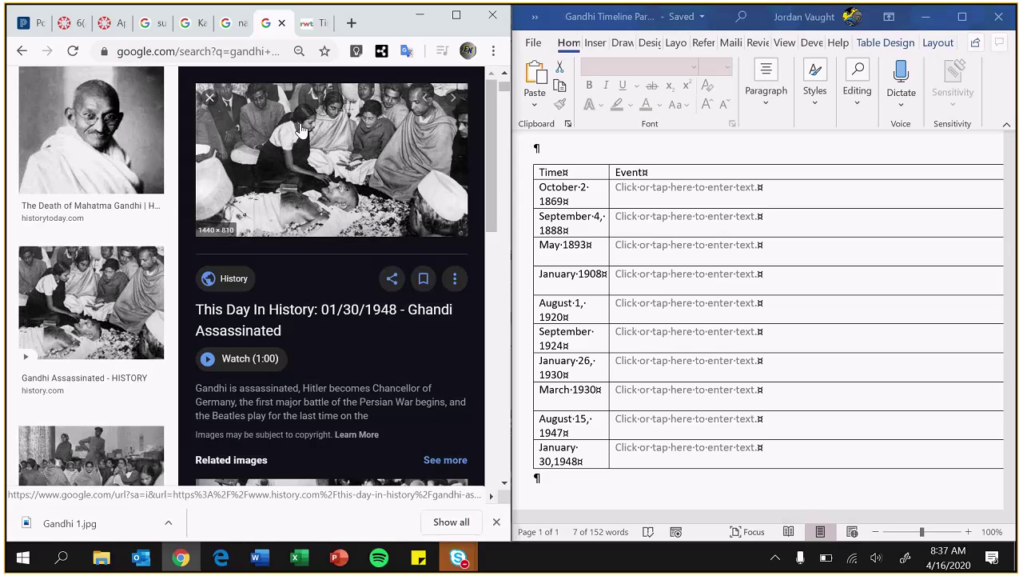
scroll(254, 198, "up", 2)
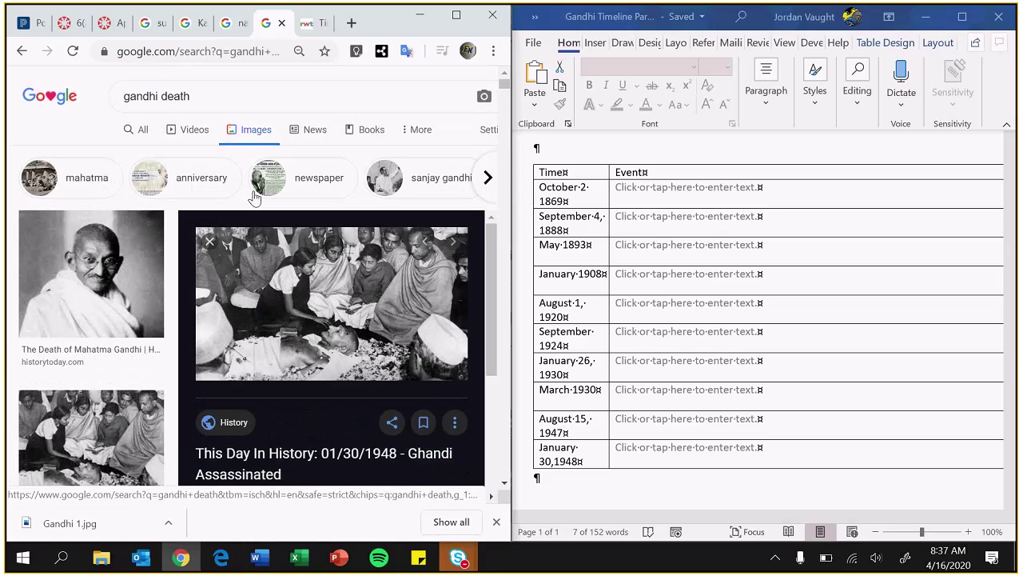
left_click(456, 15)
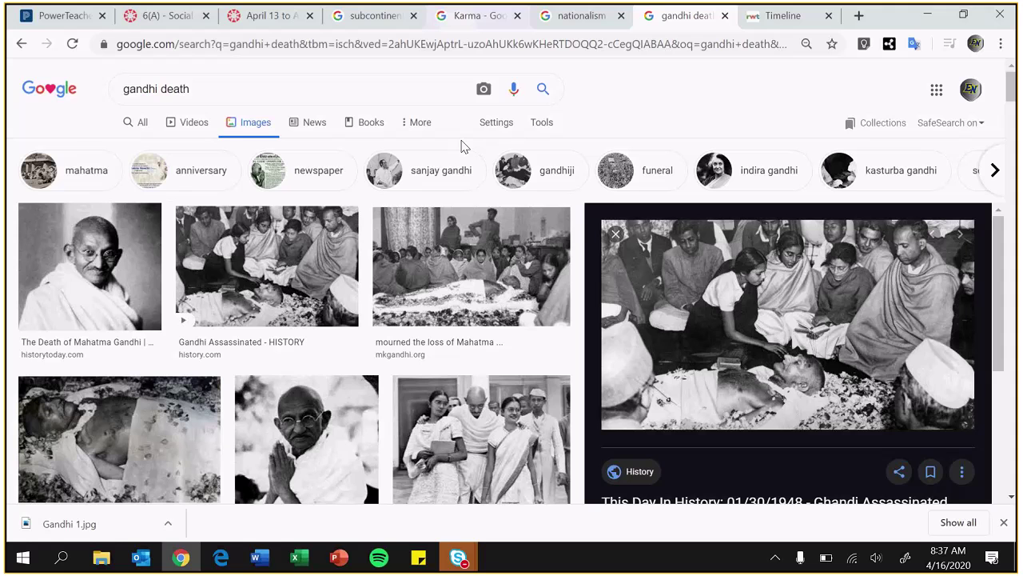
Finish the Gandhi Timeline to reach its preview, glancing over the Word Part 2 instructions.
left_click(815, 17)
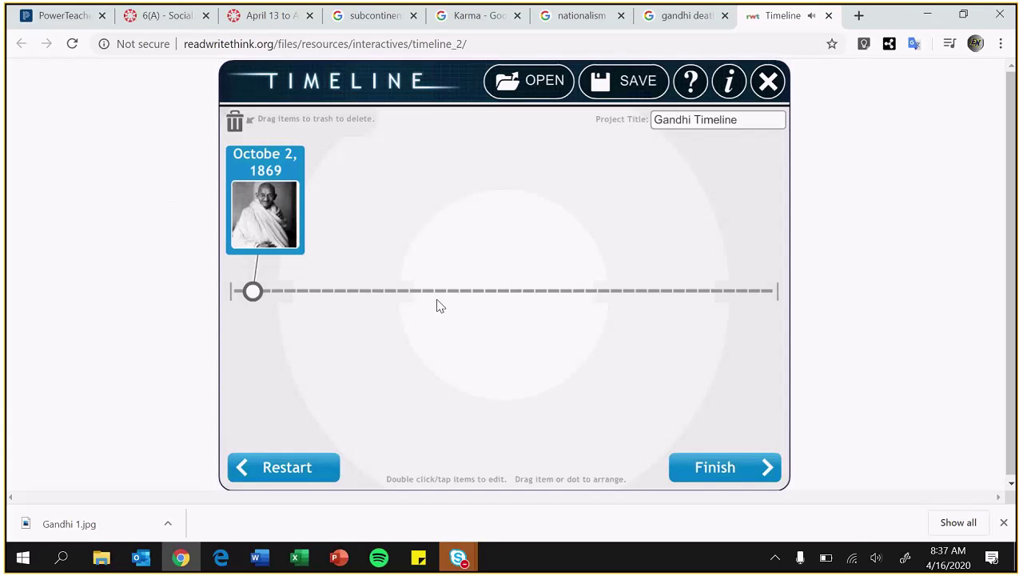
left_click(754, 477)
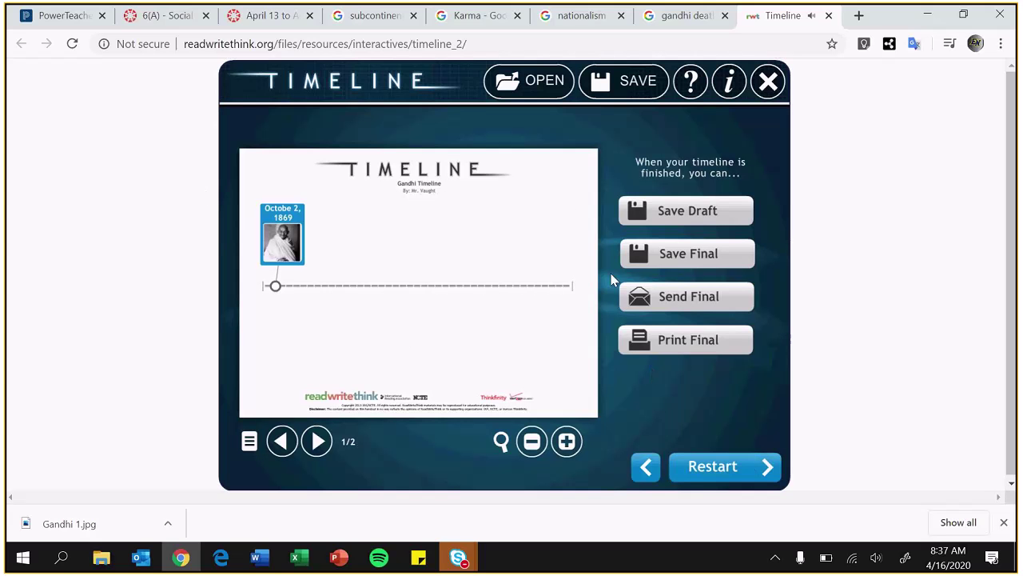
mouse_move(259, 556)
left_click(279, 479)
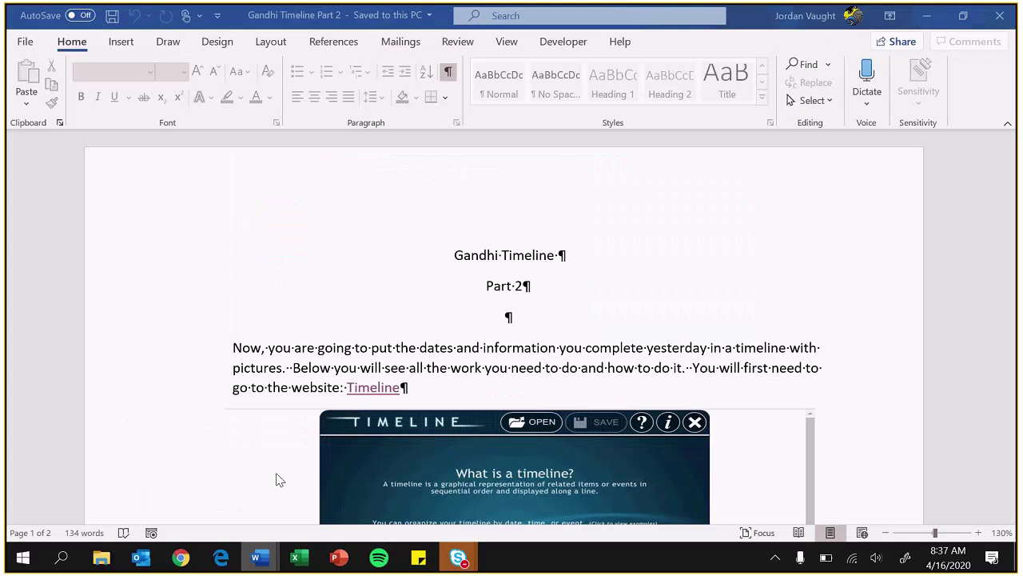
scroll(364, 341, "down", 10)
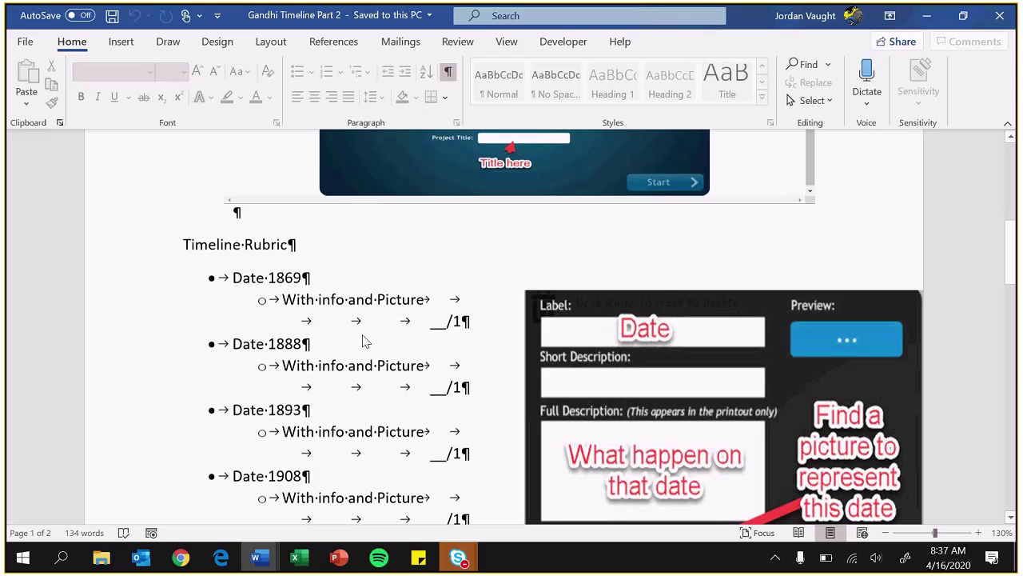
scroll(615, 328, "down", 10)
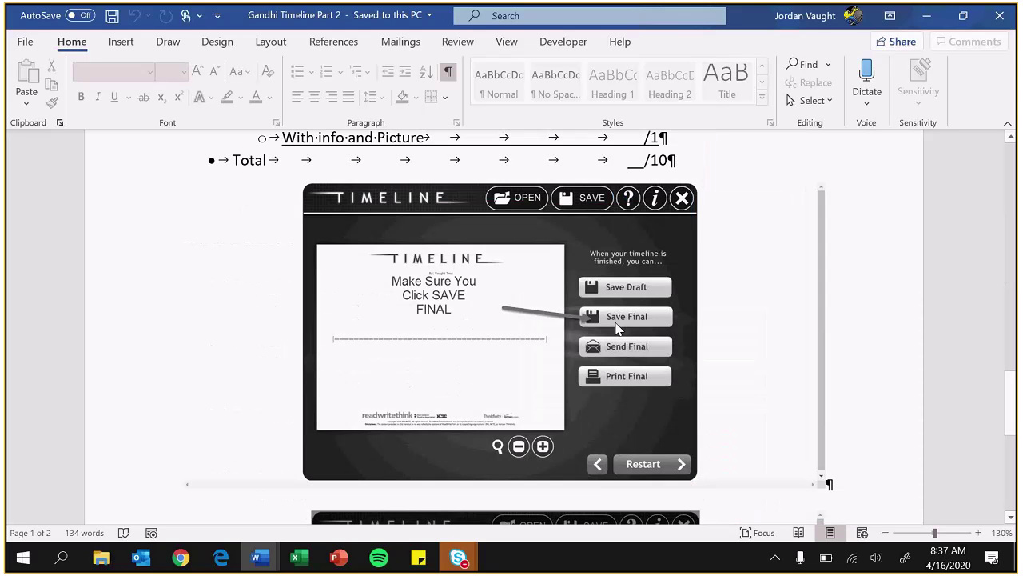
left_click(942, 17)
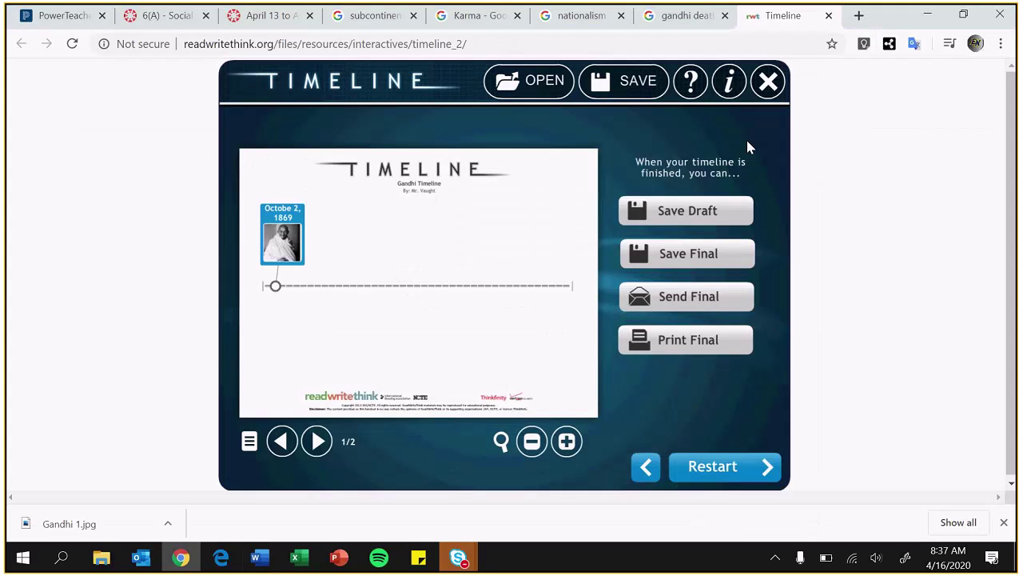
Save the timeline as a final PDF named 'Gandhi Timeline' on the Desktop and acknowledge the confirmation.
left_click(677, 263)
left_click_drag(465, 260, 561, 264)
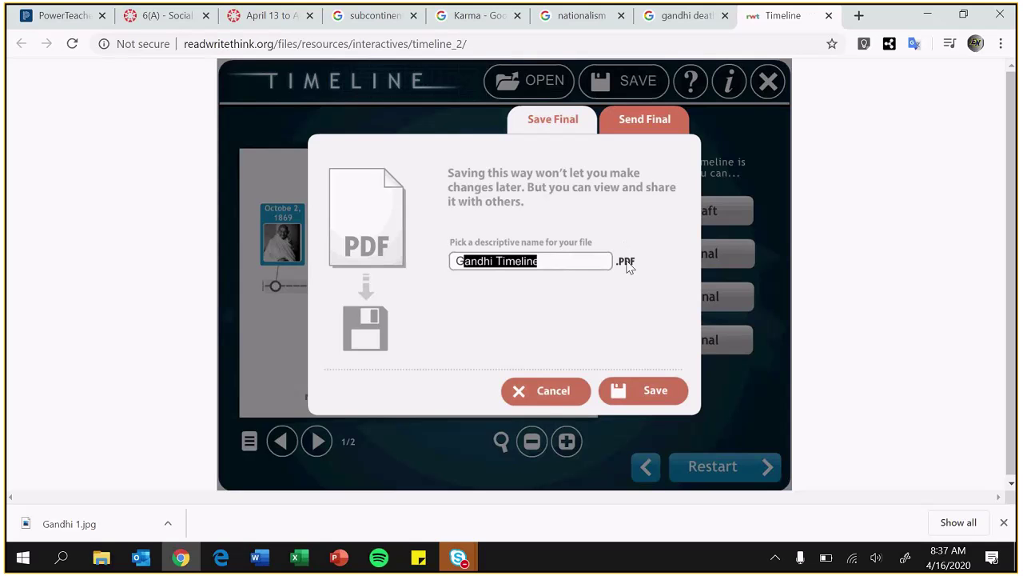
key("Escape")
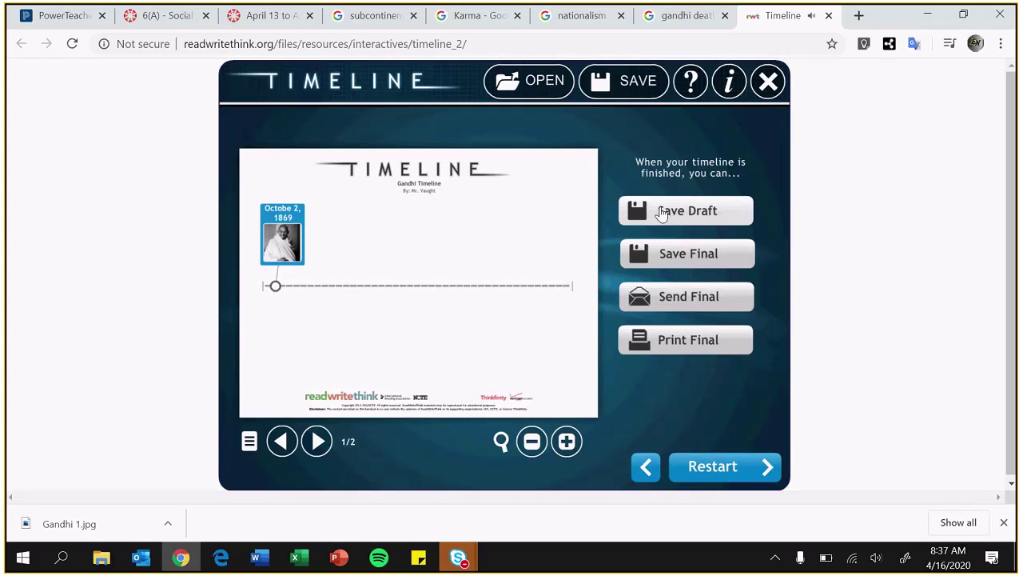
left_click(689, 264)
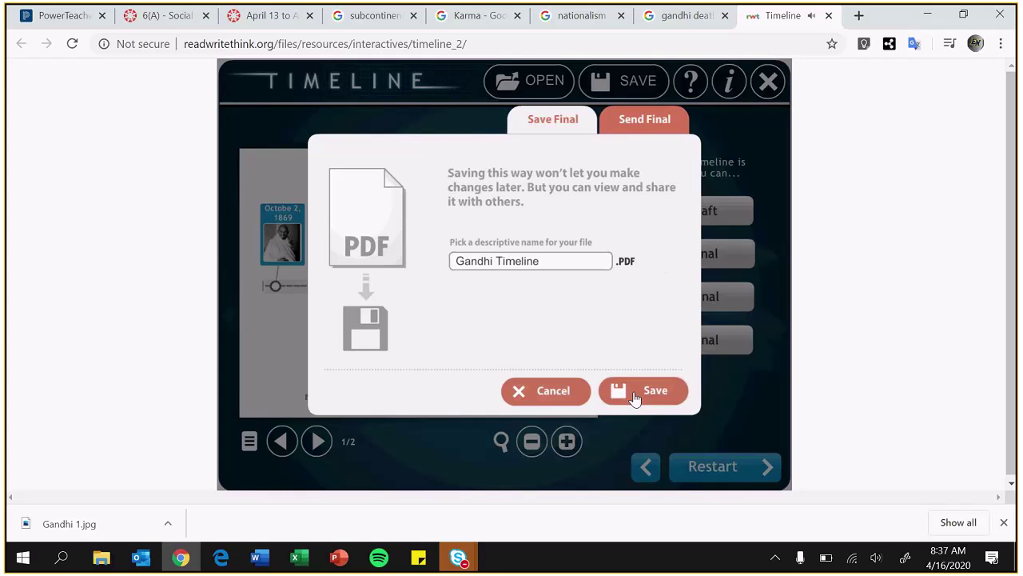
left_click(622, 393)
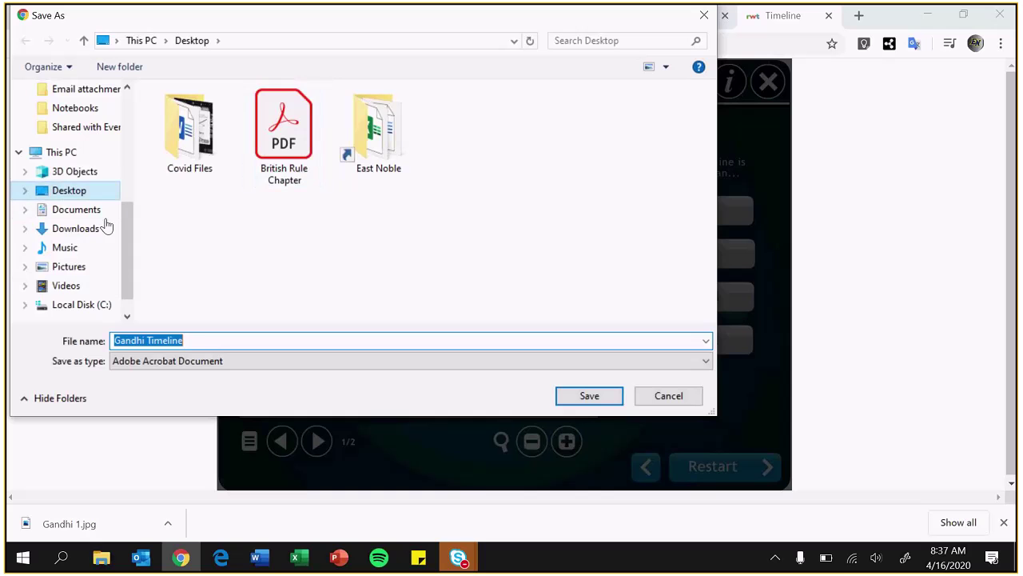
left_click(366, 343)
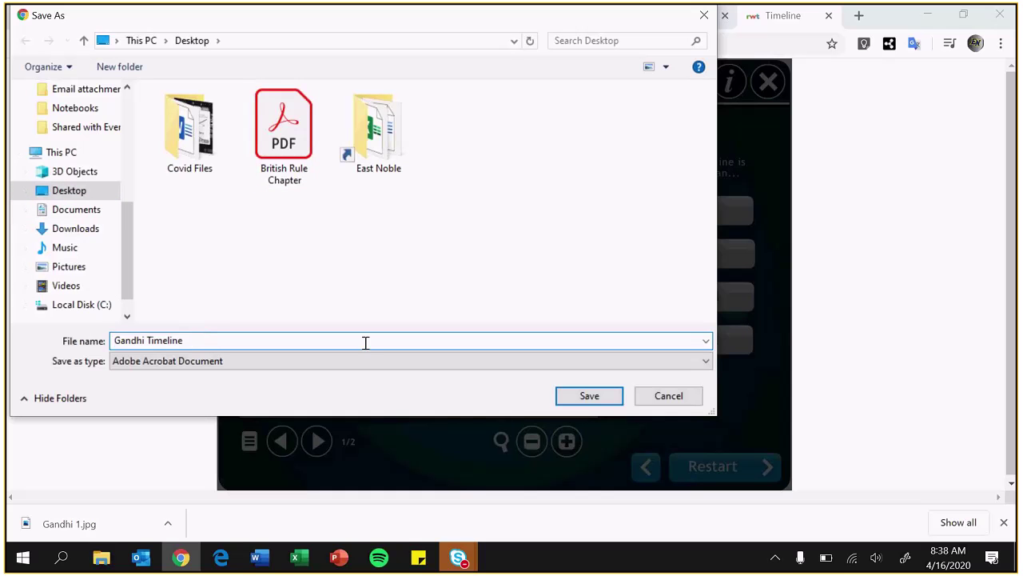
left_click(587, 395)
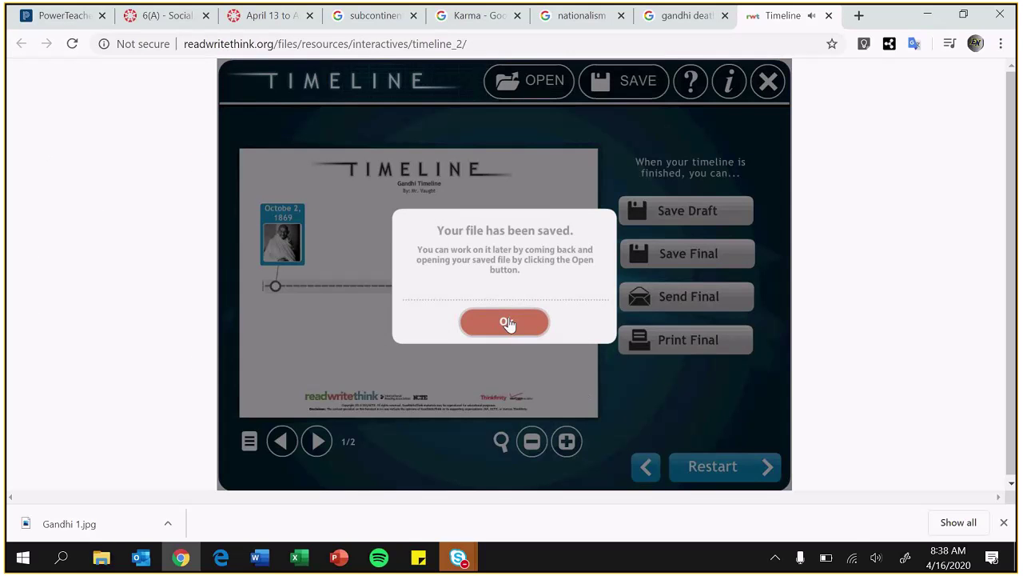
left_click(508, 322)
Clear the desktop, open Gandhi Timeline.pdf in Acrobat Reader to check it, then close Acrobat.
left_click(927, 15)
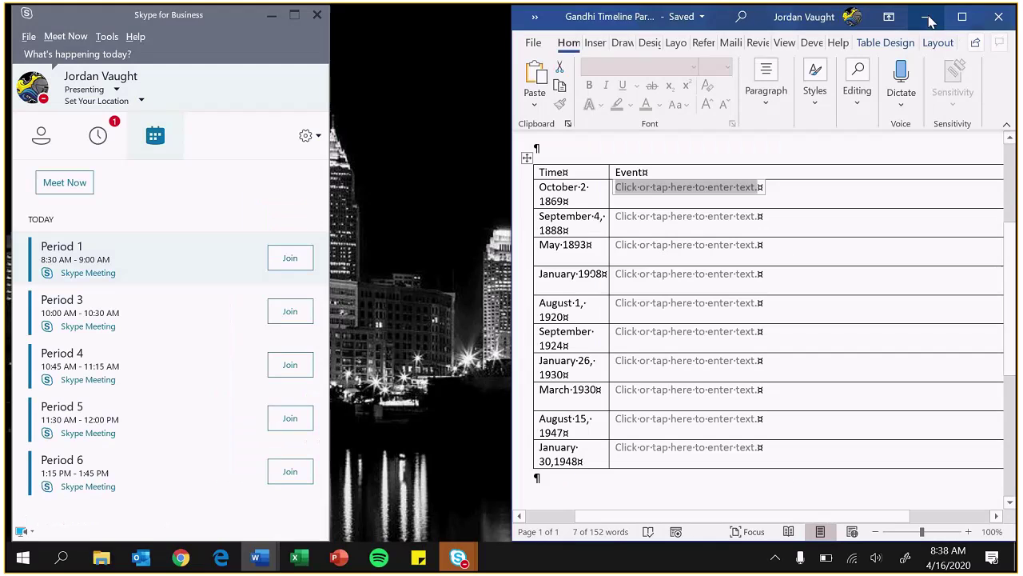
left_click(928, 16)
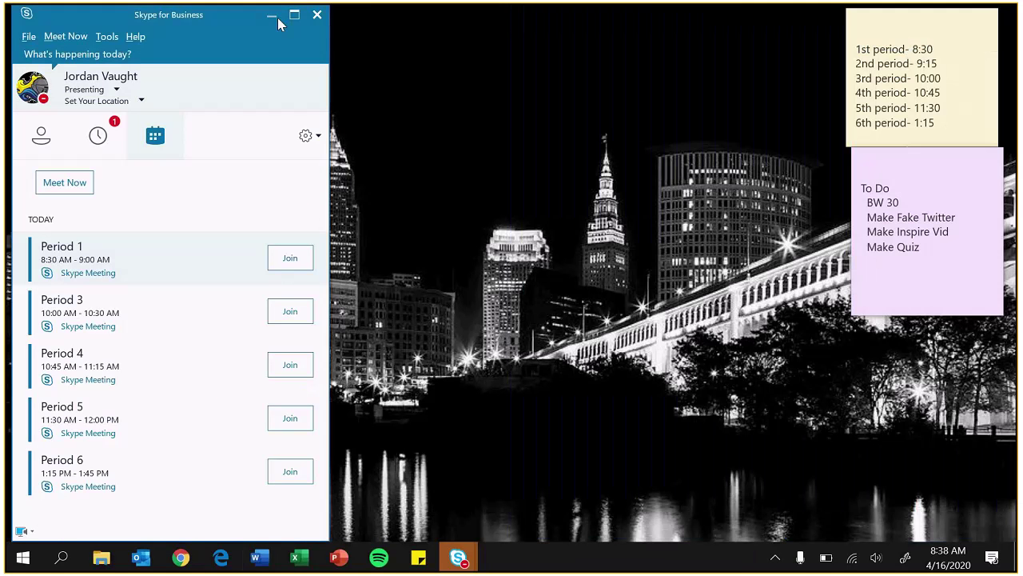
left_click(277, 17)
double_click(42, 358)
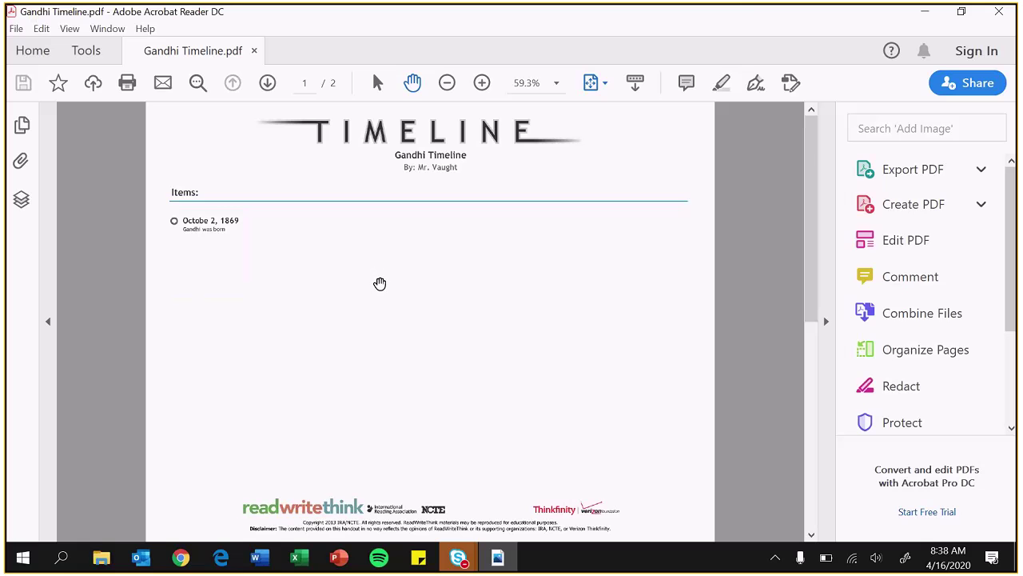
left_click(999, 12)
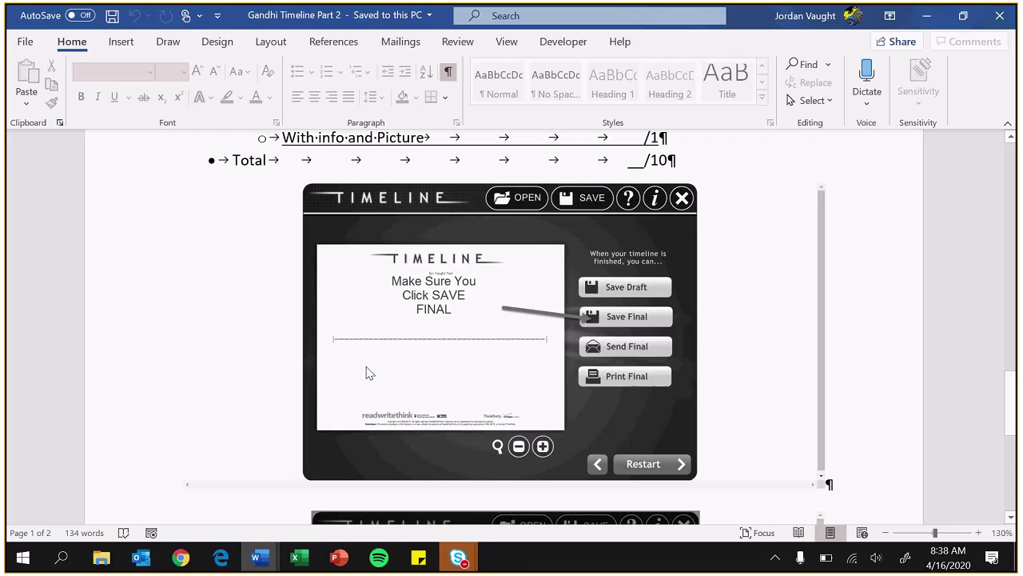
Scroll the Word instructions down to the Timeline Rubric, then return to the timeline page in Chrome.
scroll(376, 364, "up", 1)
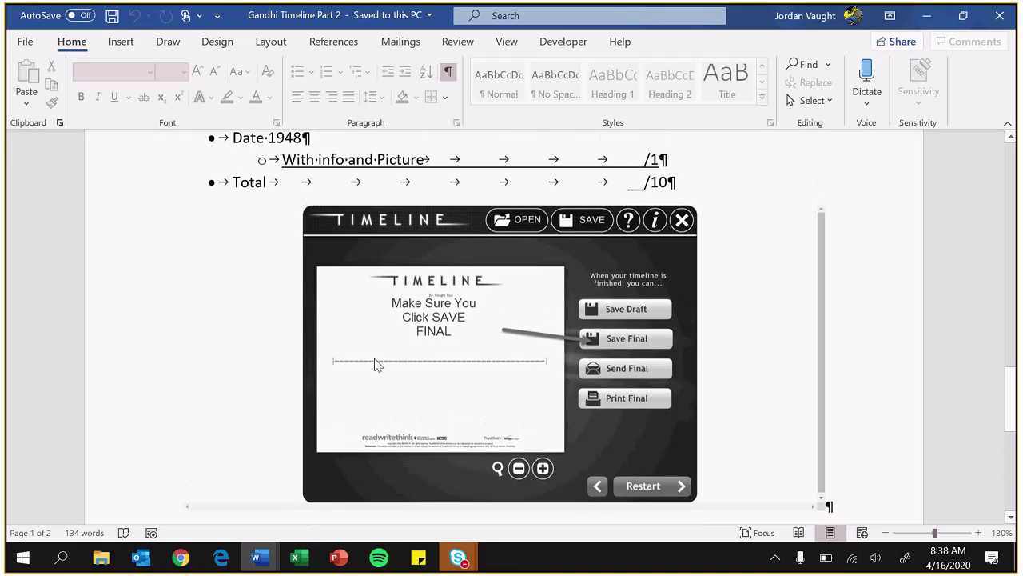
scroll(377, 364, "up", 10)
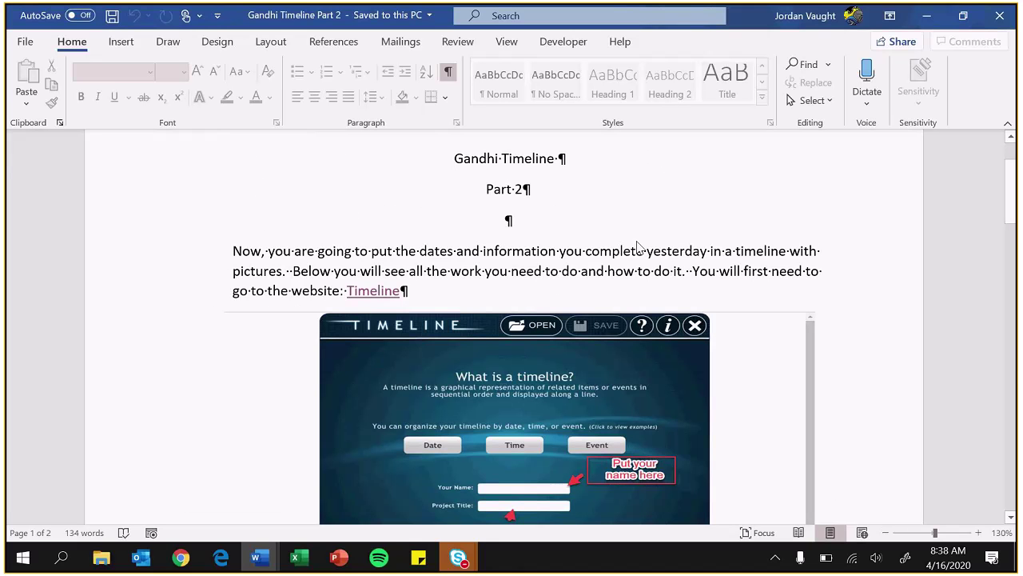
scroll(637, 248, "down", 3)
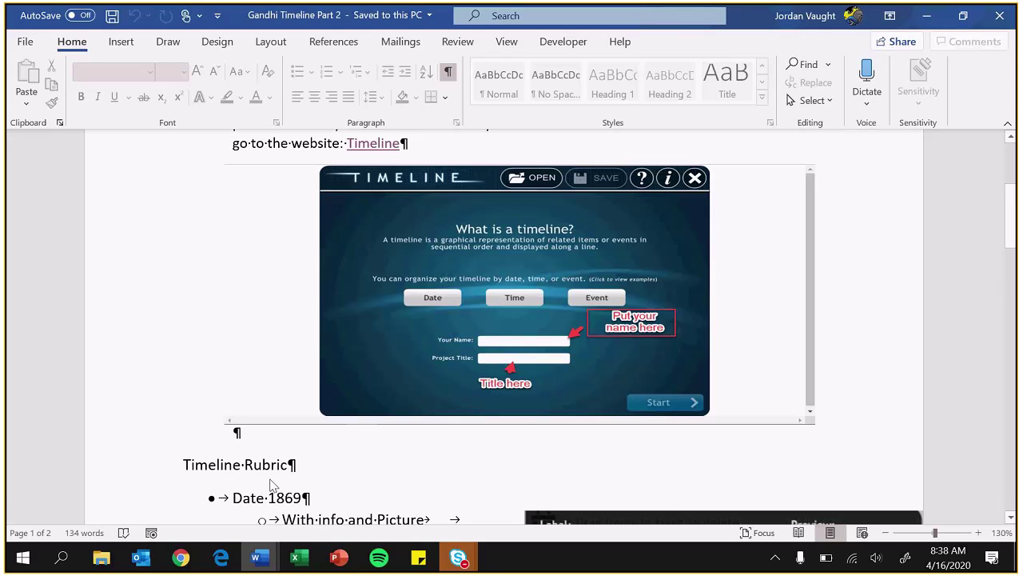
left_click(180, 558)
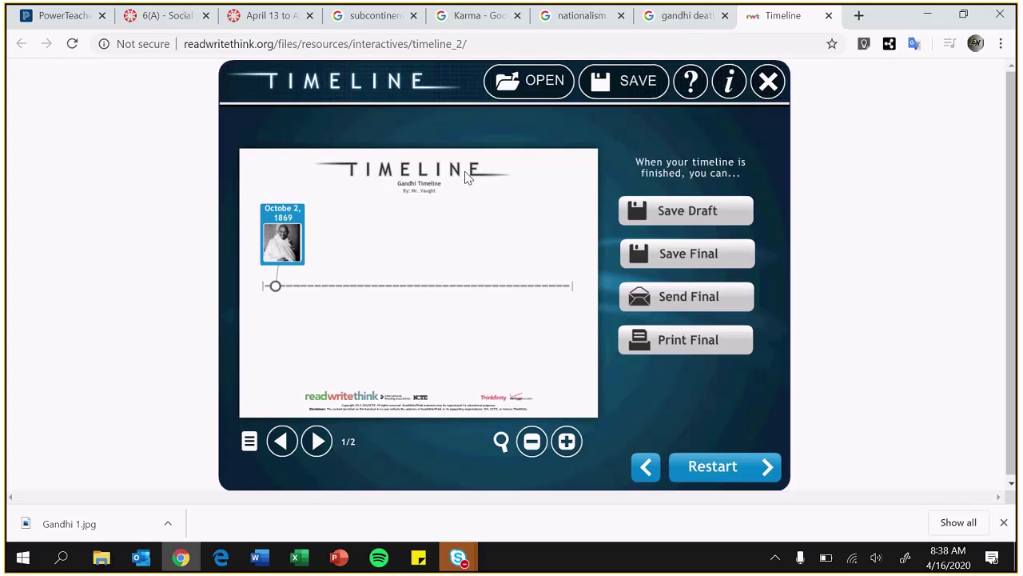
Browse the 'gandhi death' image results on the 1948 assassination, close the downloads bar, and return to the timeline.
left_click(685, 18)
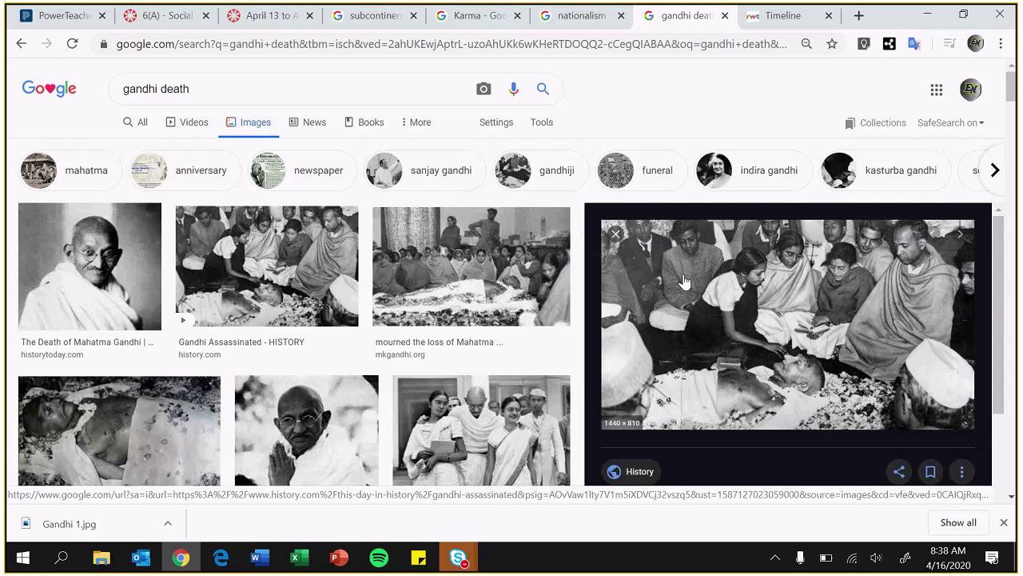
scroll(685, 282, "down", 1)
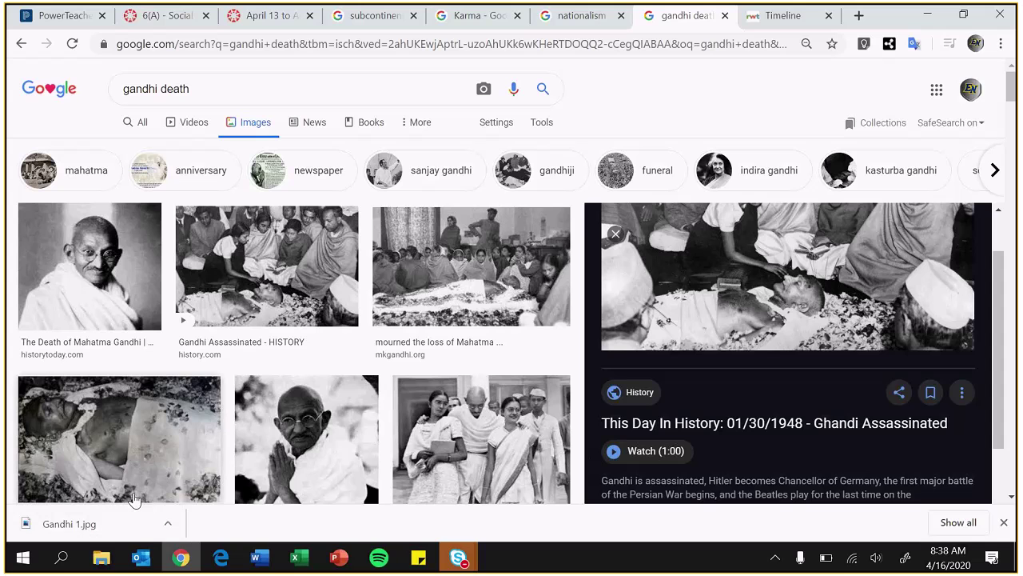
left_click(1004, 522)
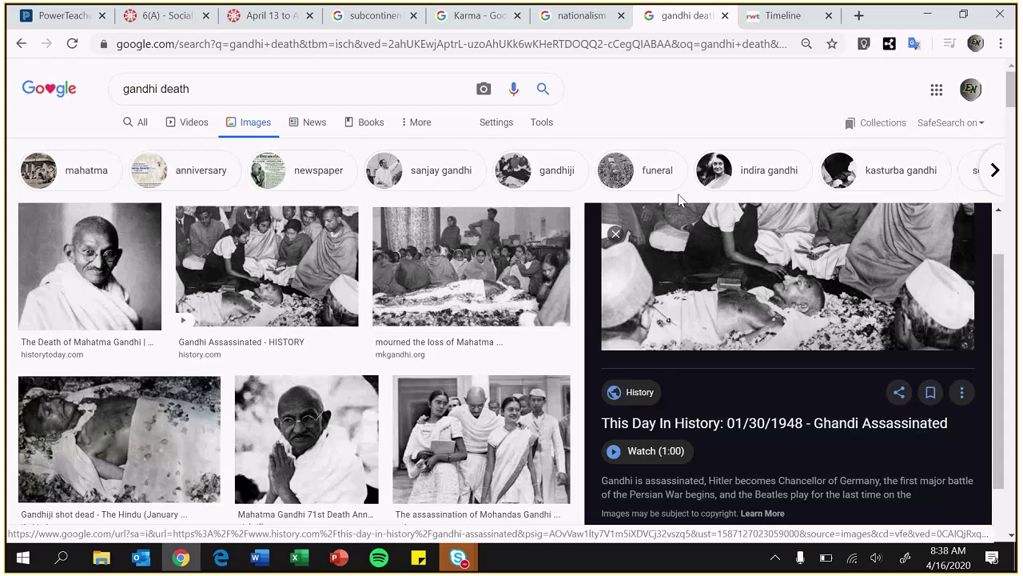
left_click(785, 16)
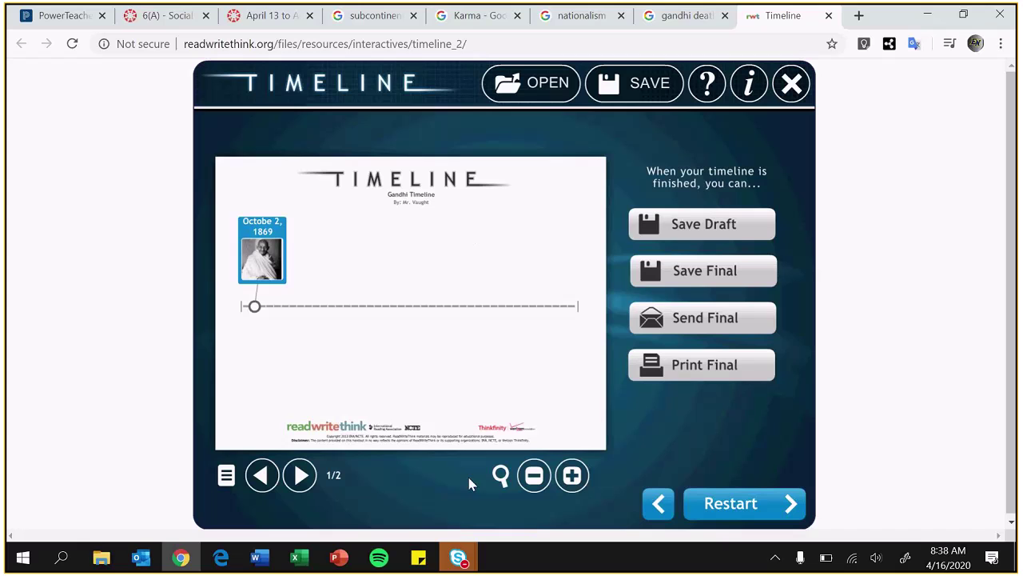
Reopen the timeline editor, then switch to the April 13 to April 17 Canvas page.
left_click(658, 502)
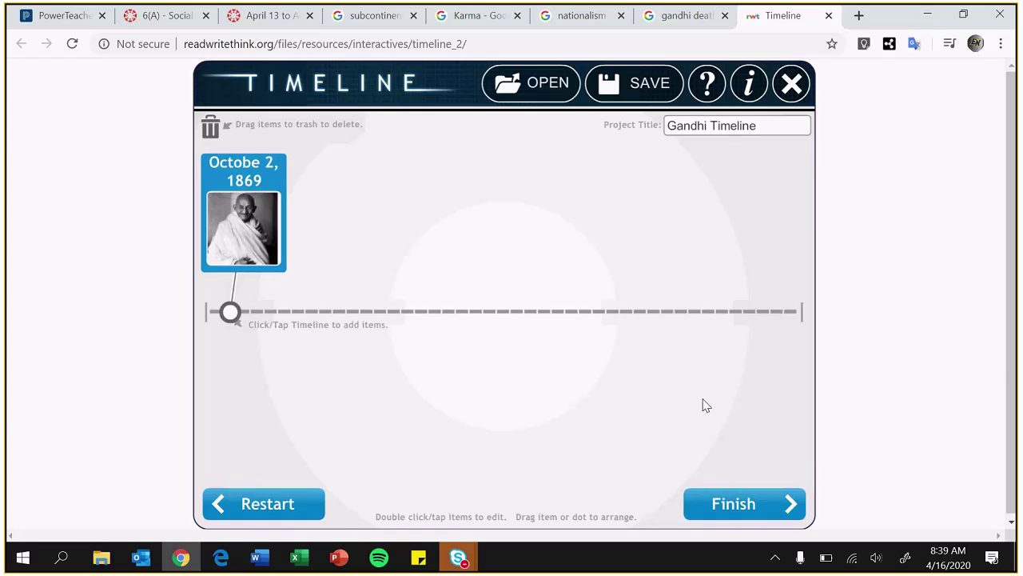
left_click(272, 16)
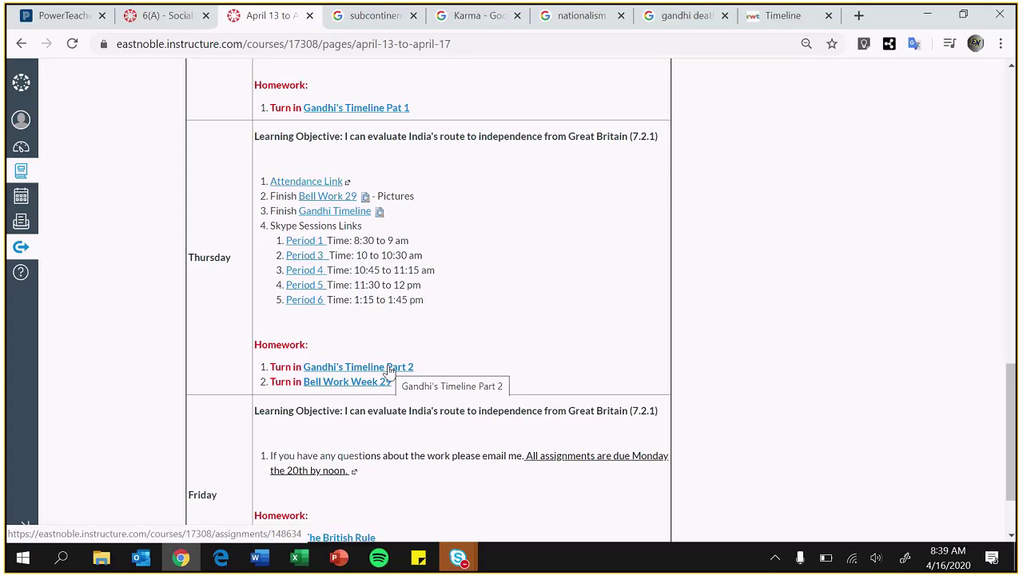
Scroll to Friday's four turn-in assignments due Monday the 20th and check today's date in the taskbar calendar.
scroll(432, 300, "down", 2)
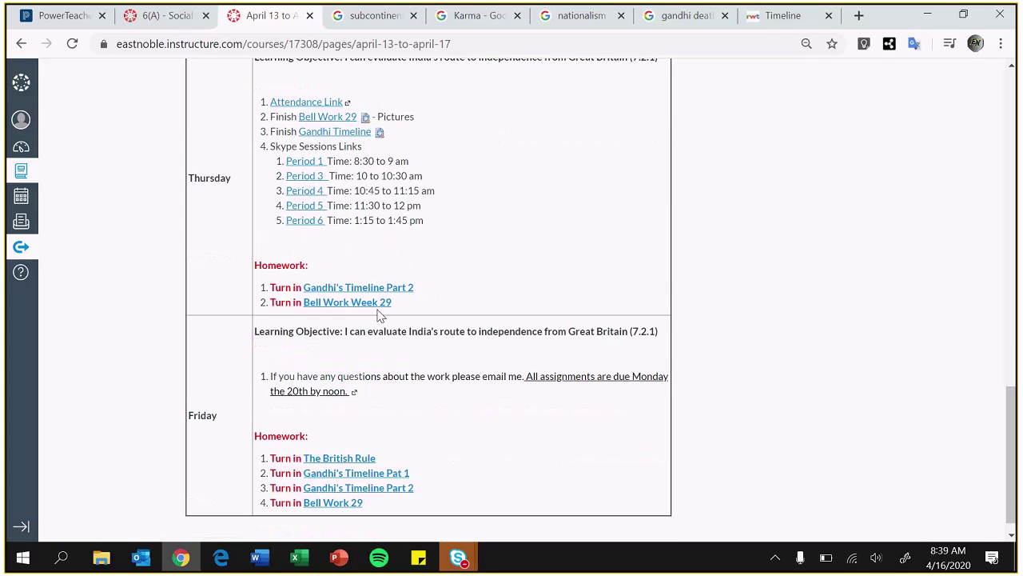
scroll(418, 351, "down", 1)
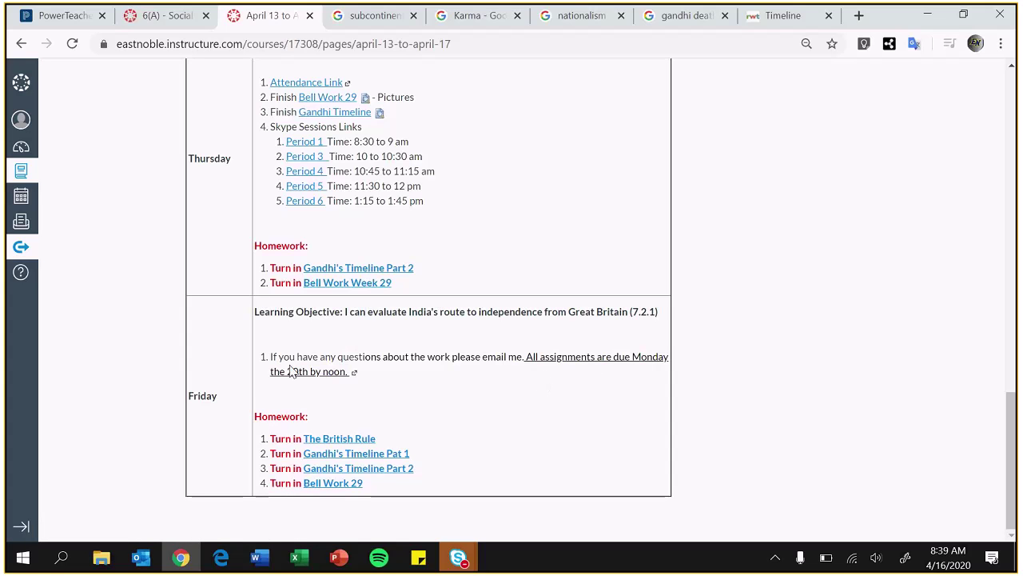
left_click(948, 557)
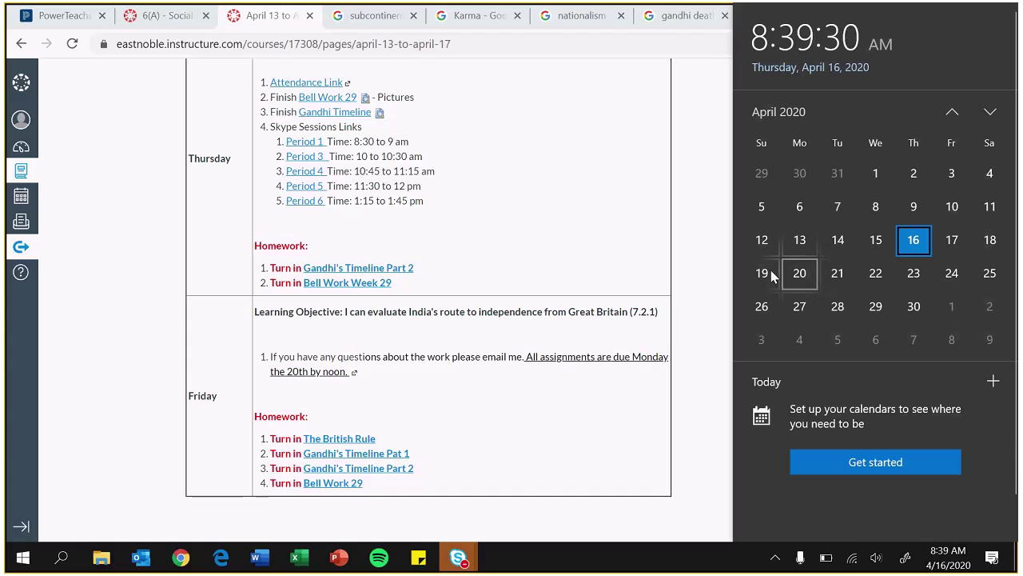
left_click(574, 304)
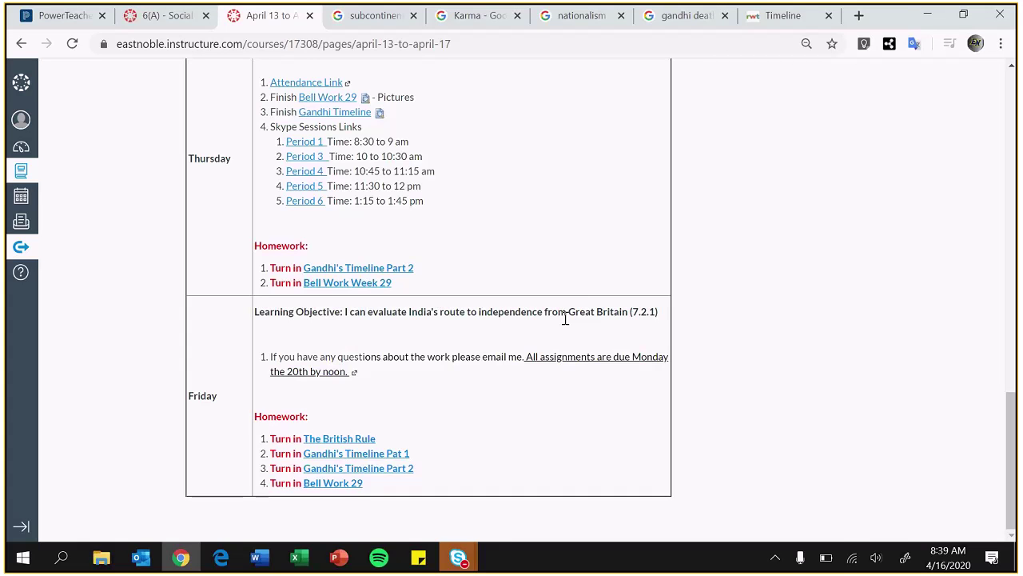
Bring Canvas back up and select 'India's route to independence from Great Britain (7.2.1)' in the objective.
left_click(927, 15)
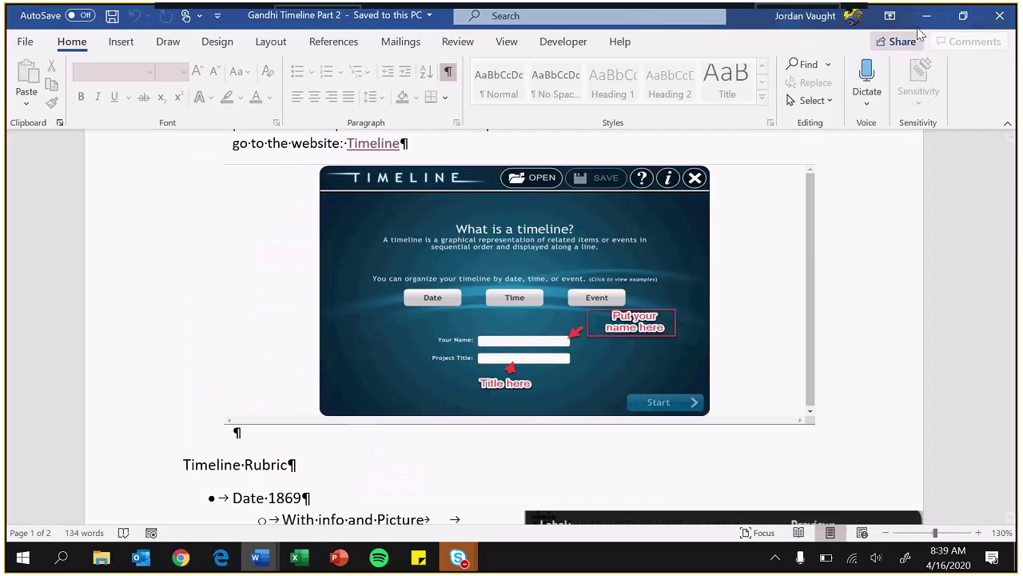
left_click(923, 24)
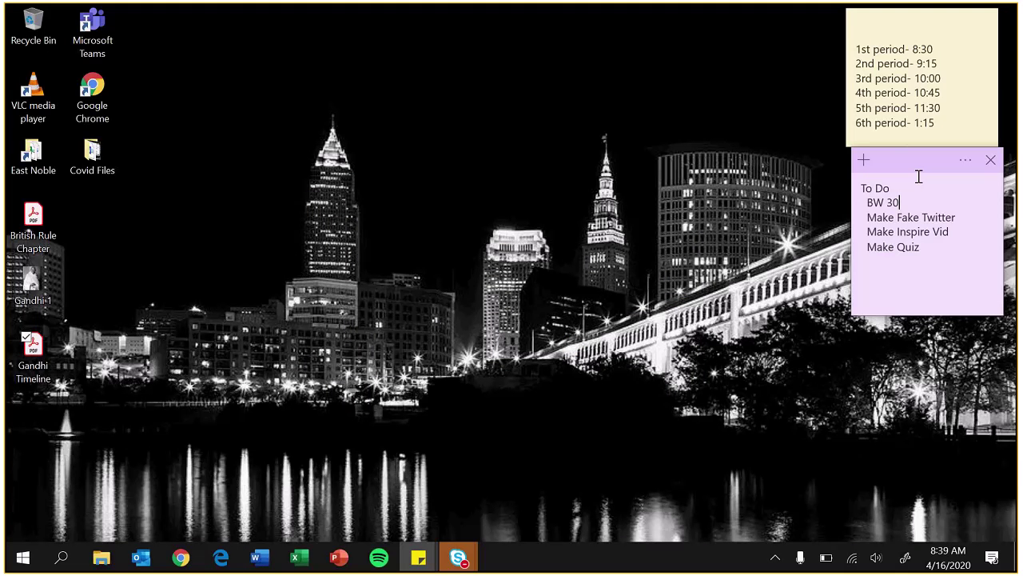
left_click(181, 557)
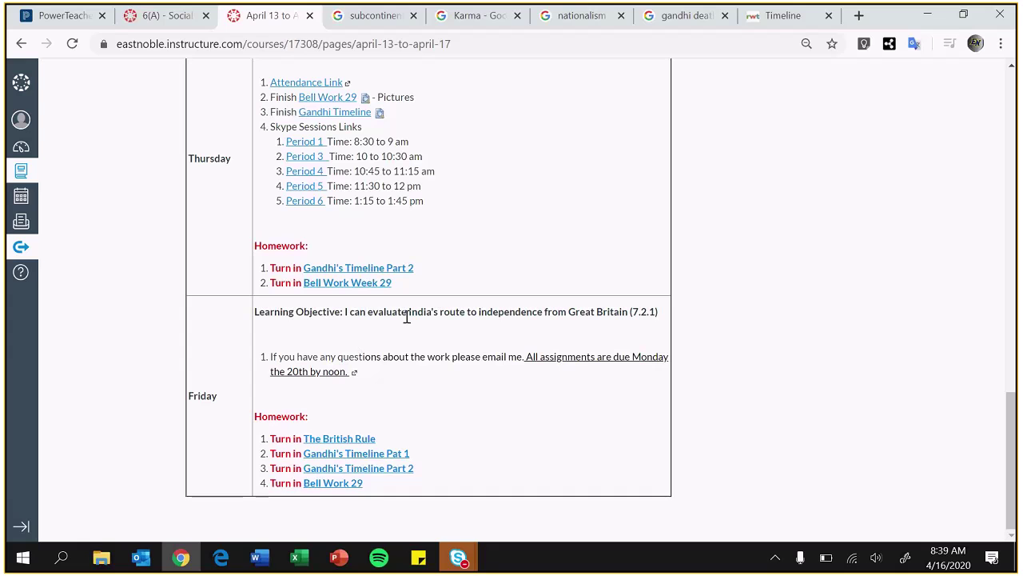
mouse_move(408, 313)
left_mouse_down()
mouse_move(644, 325)
mouse_move(655, 315)
left_mouse_up()
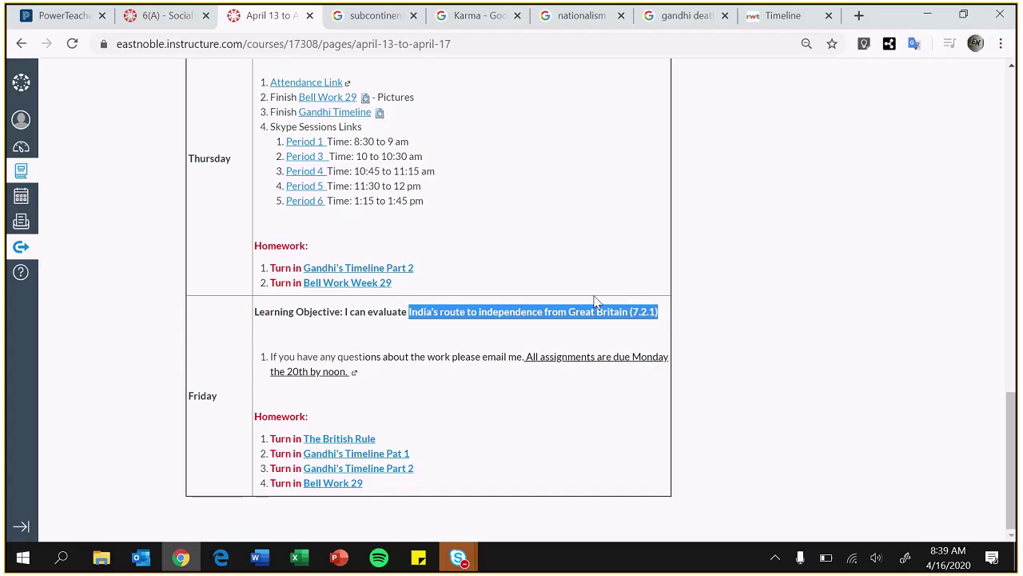